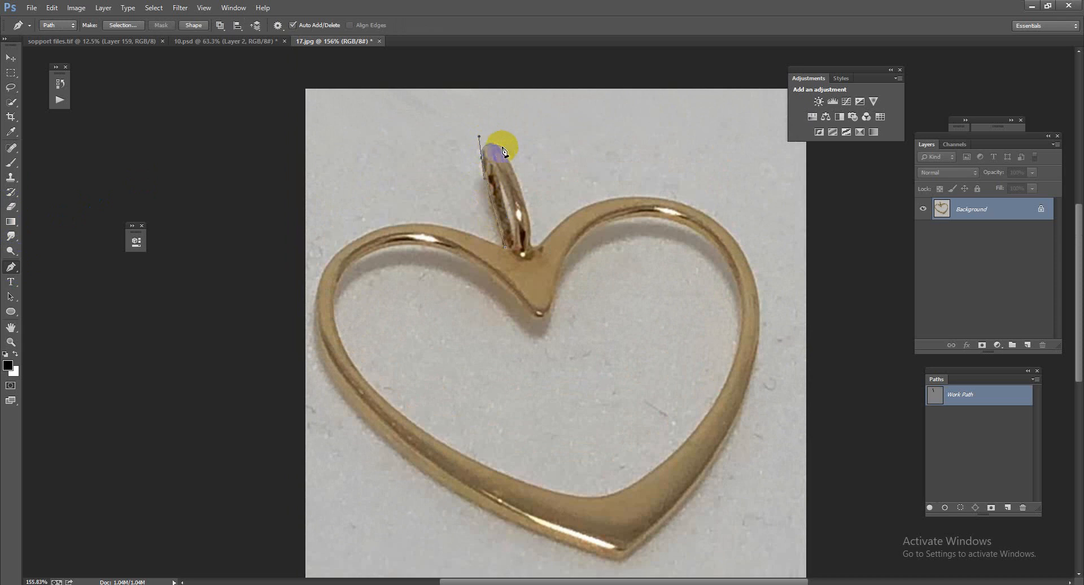
Step: Trace the pendant's outer edge with the Pen tool from the top of the bail around the heart's right lobe
left_click_drag(513, 174, 514, 175)
key("ctrl+z")
left_click_drag(511, 160, 520, 181)
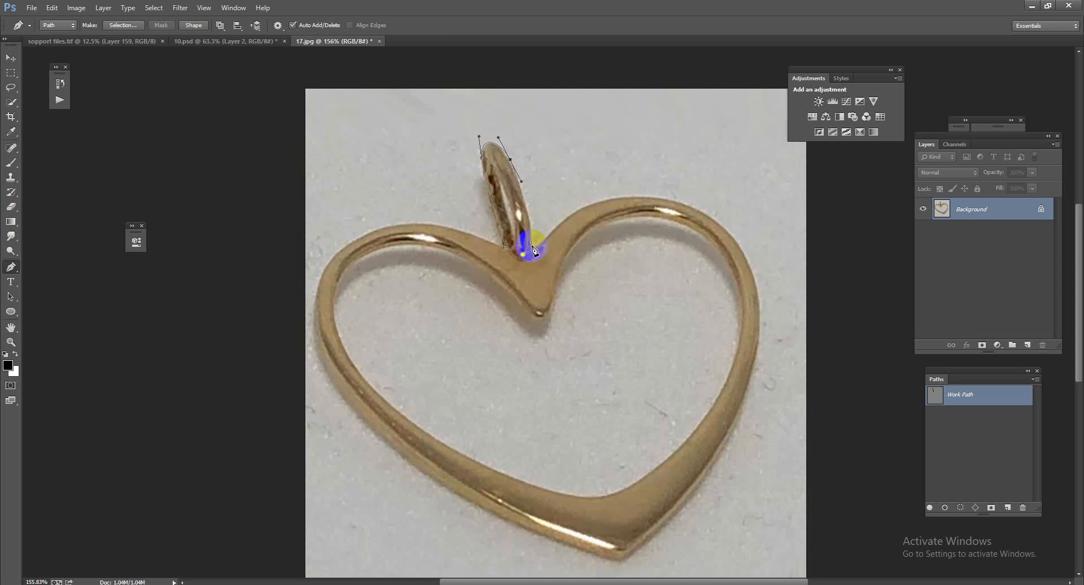
left_click_drag(531, 246, 609, 247)
scroll(693, 193, "right", 3)
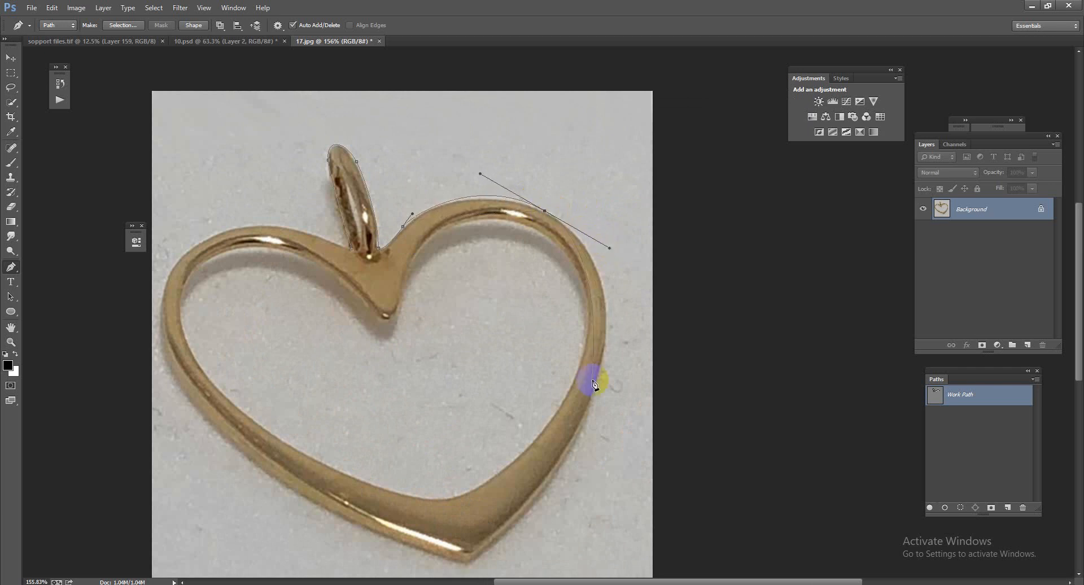
scroll(594, 384, "down", 1)
scroll(594, 384, "left", 1)
left_click_drag(613, 322, 583, 412)
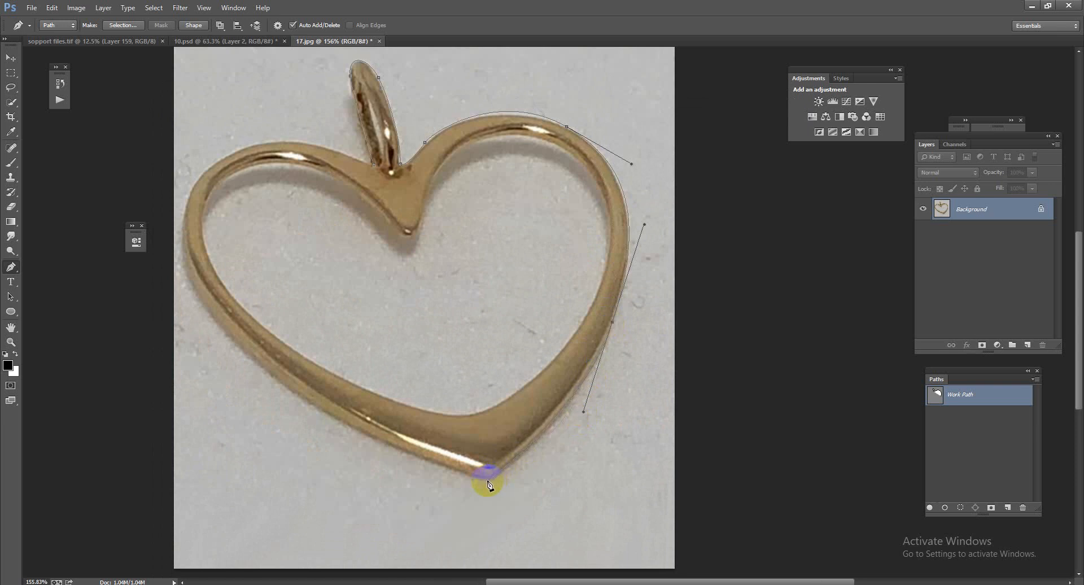
Step: Continue the outer path through the heart's bottom tip and around the left lobe to the base of the bail
left_click(488, 481)
left_click_drag(245, 350, 173, 276)
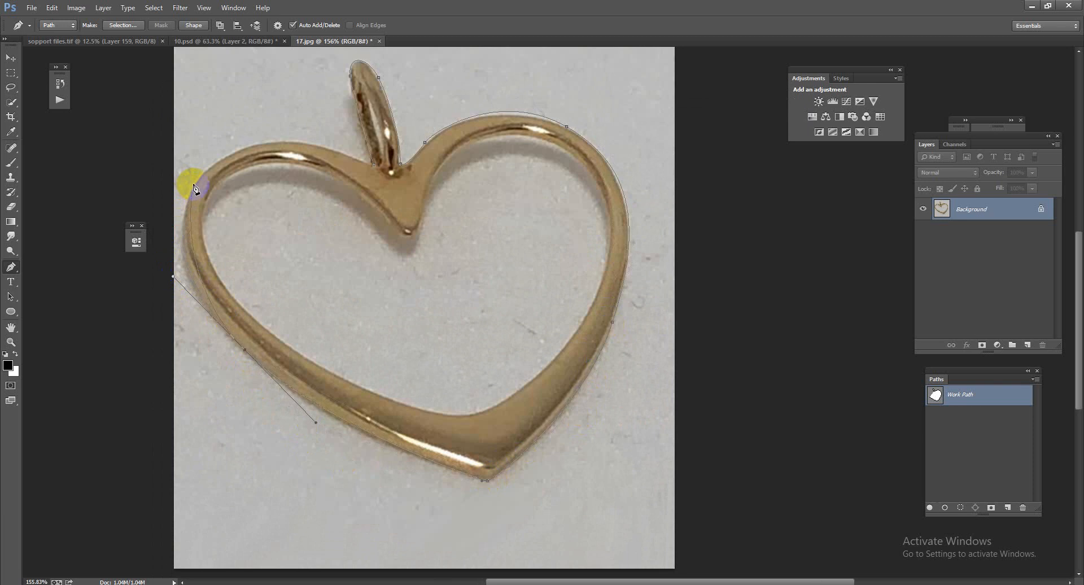
left_click_drag(193, 184, 212, 147)
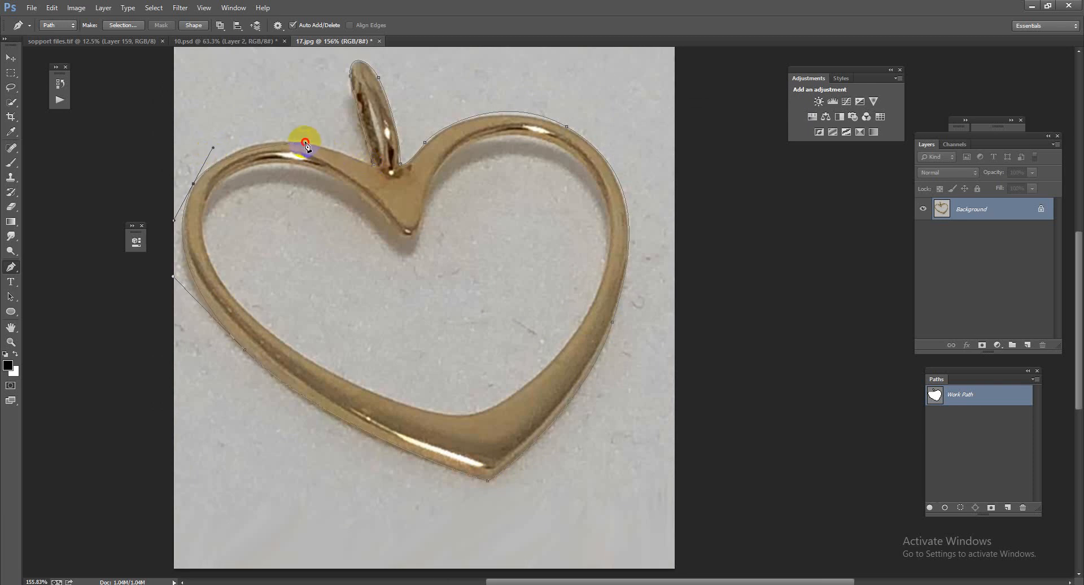
left_click_drag(305, 142, 336, 150)
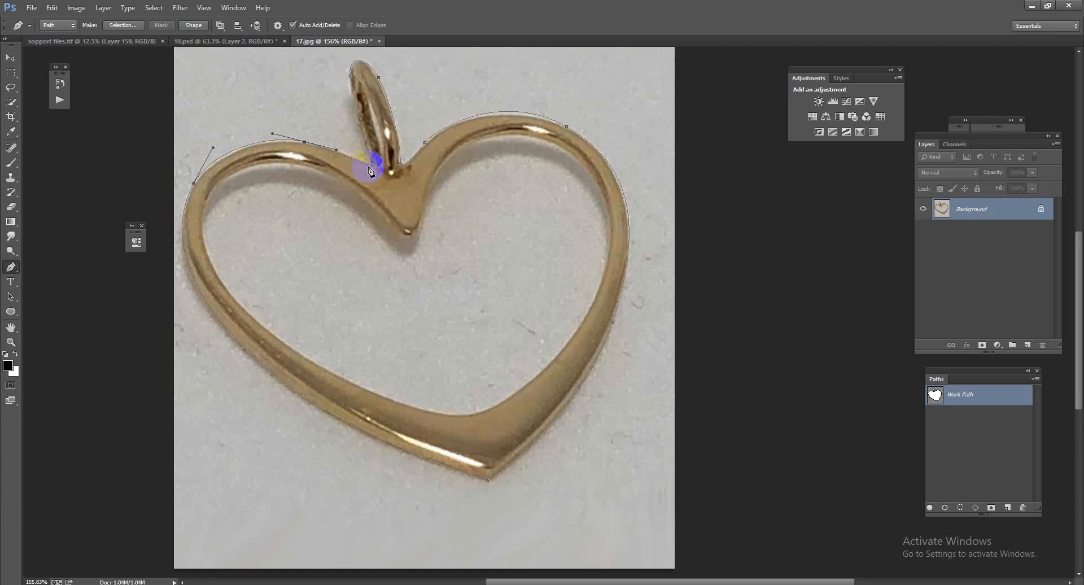
left_click(375, 169)
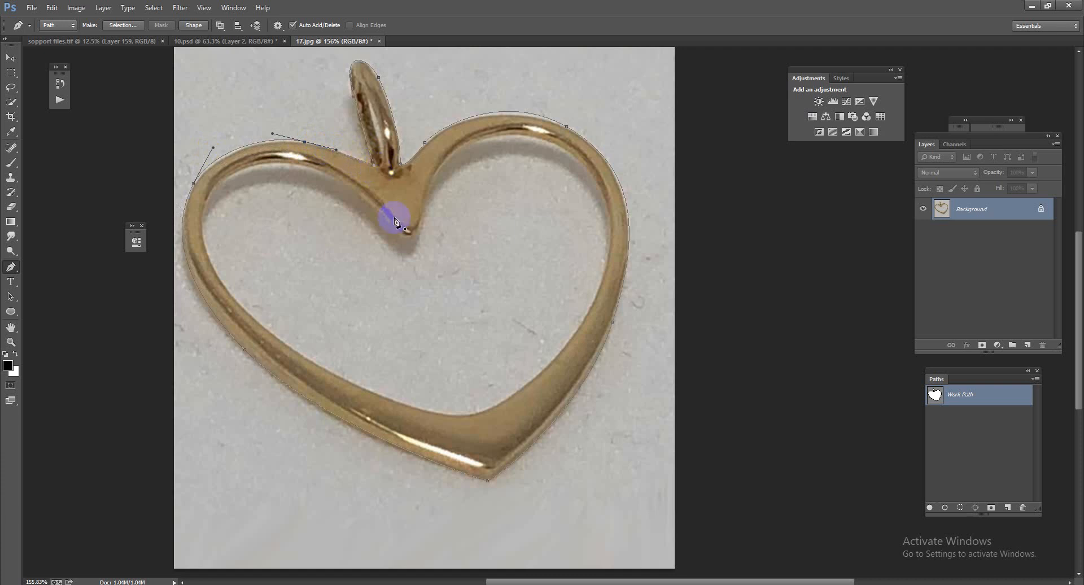
Step: Start the heart's inner contour, tracing the right lobe's inside edge and the bottom curve to the lower-left band
left_click(439, 174)
left_click_drag(606, 155, 606, 155)
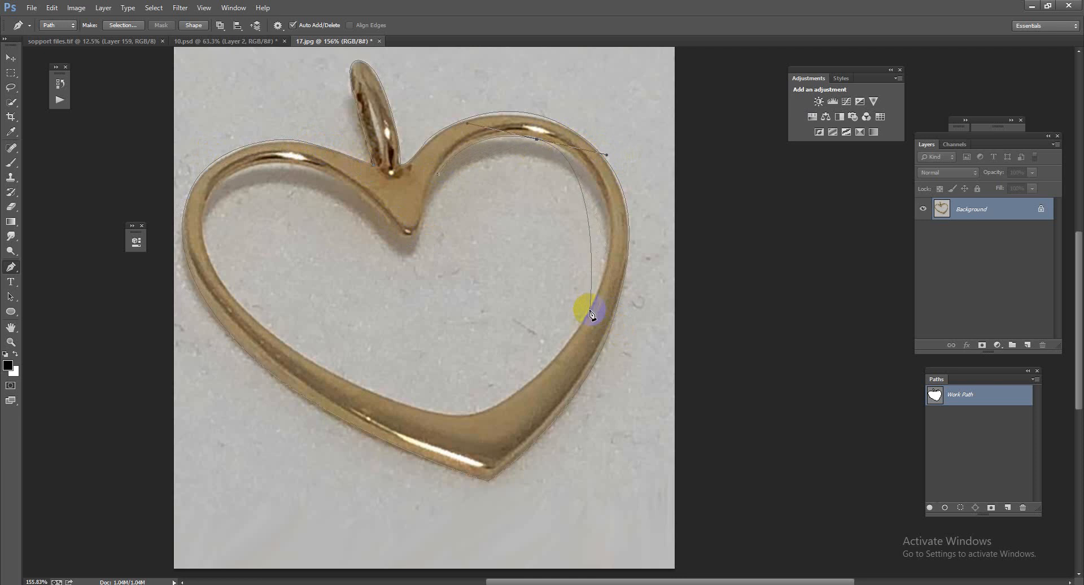
left_click_drag(590, 313, 548, 384)
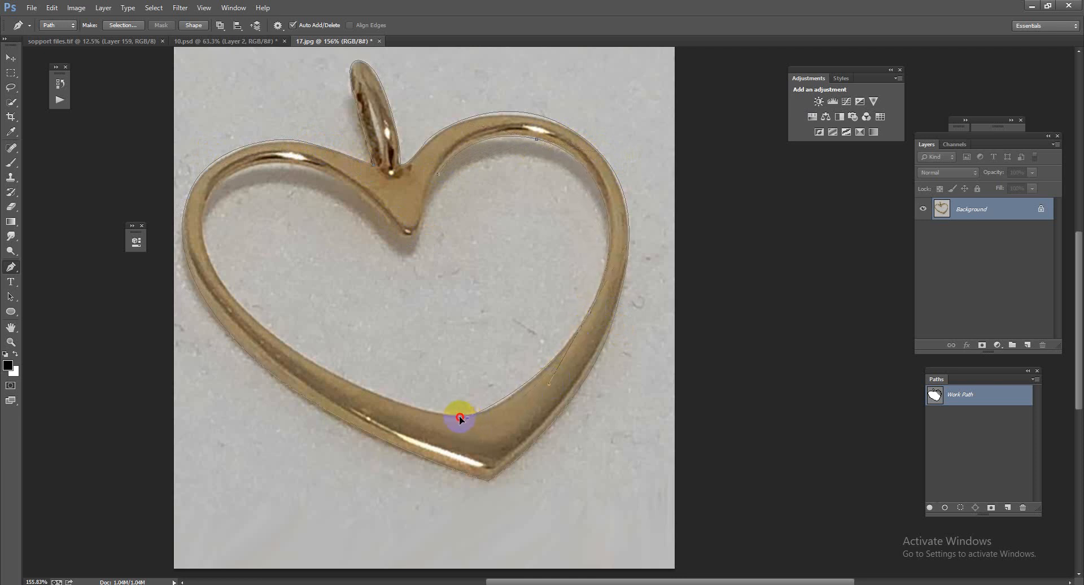
left_click_drag(459, 417, 453, 419)
left_click(280, 345)
left_click_drag(281, 342, 210, 280)
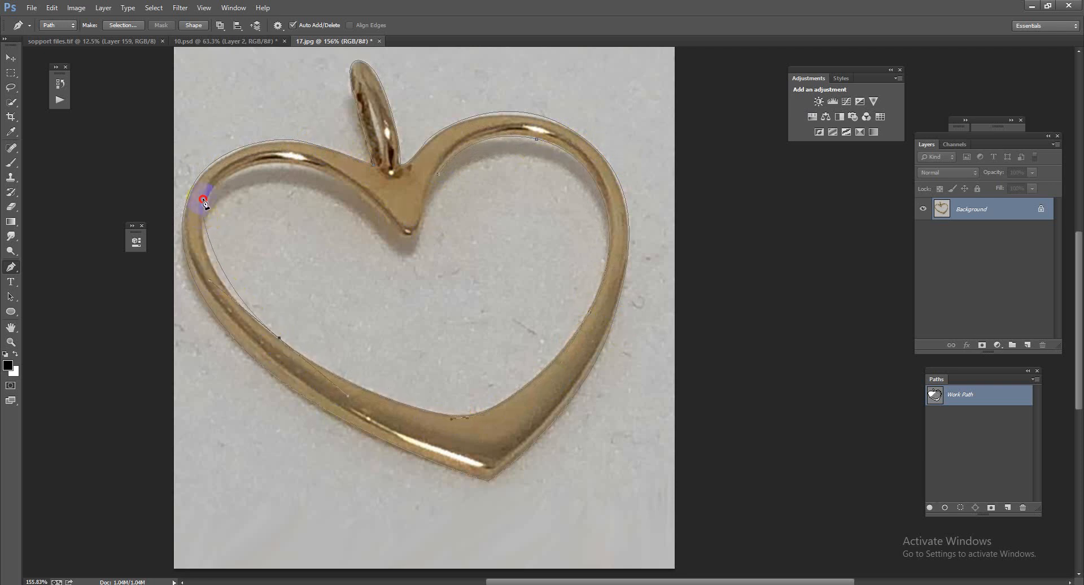
Step: Complete the inner contour around the left lobe and the central point, ending inside the right lobe
left_click_drag(205, 180, 205, 179)
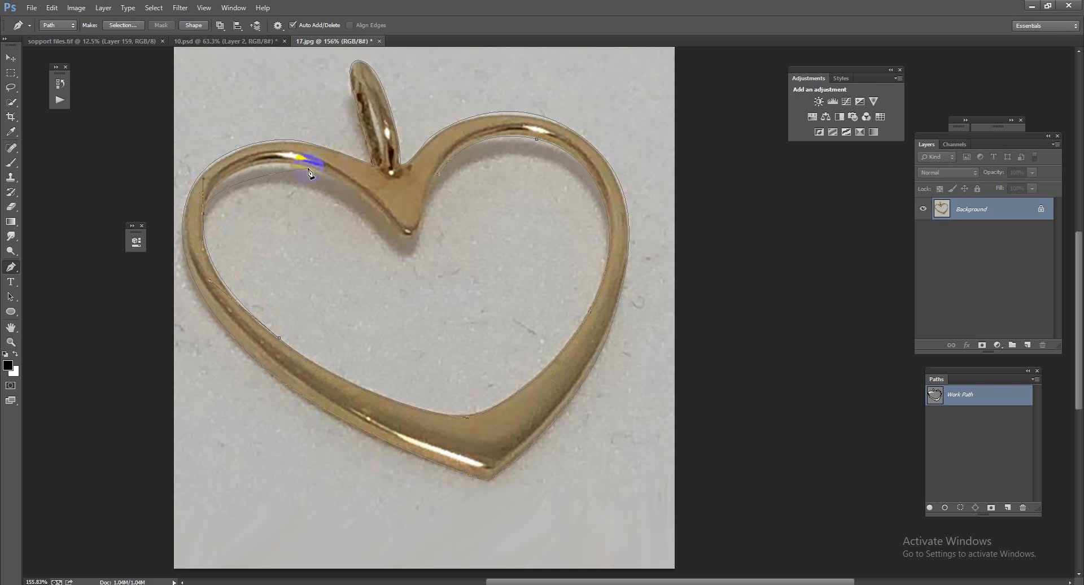
left_click_drag(353, 183, 360, 188)
left_click_drag(404, 247, 406, 245)
left_click_drag(425, 209, 426, 208)
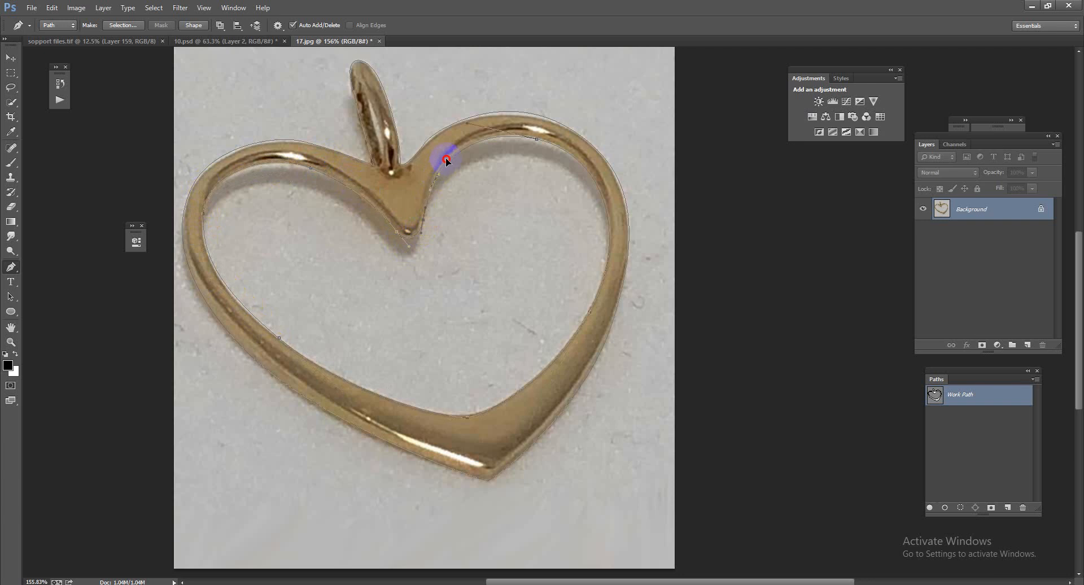
left_click_drag(445, 160, 447, 158)
Step: Save the pendant's work path as Path 1
left_click_drag(432, 244, 387, 170)
left_click_drag(574, 361, 590, 369)
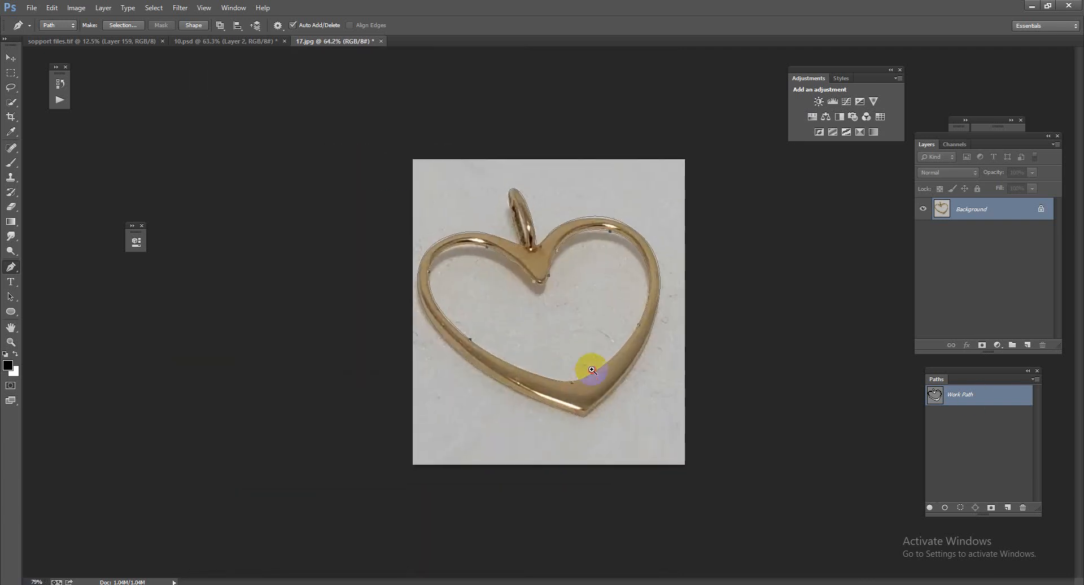
double_click(968, 395)
left_click(619, 208)
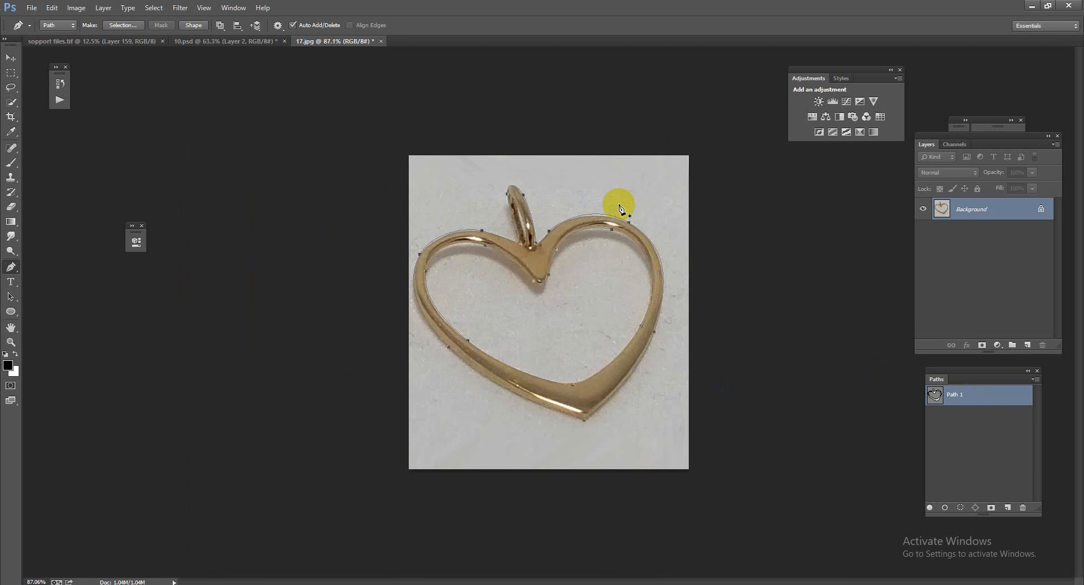
Step: Load Path 1 as a selection and feather it by 0.05 pixels
left_click(936, 395, "ctrl")
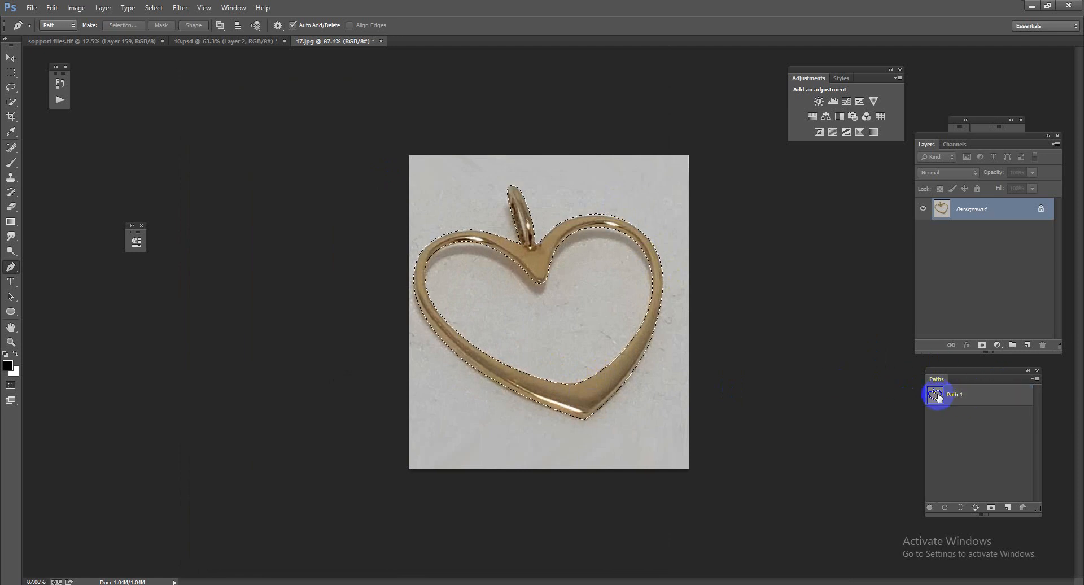
key("shift+F6")
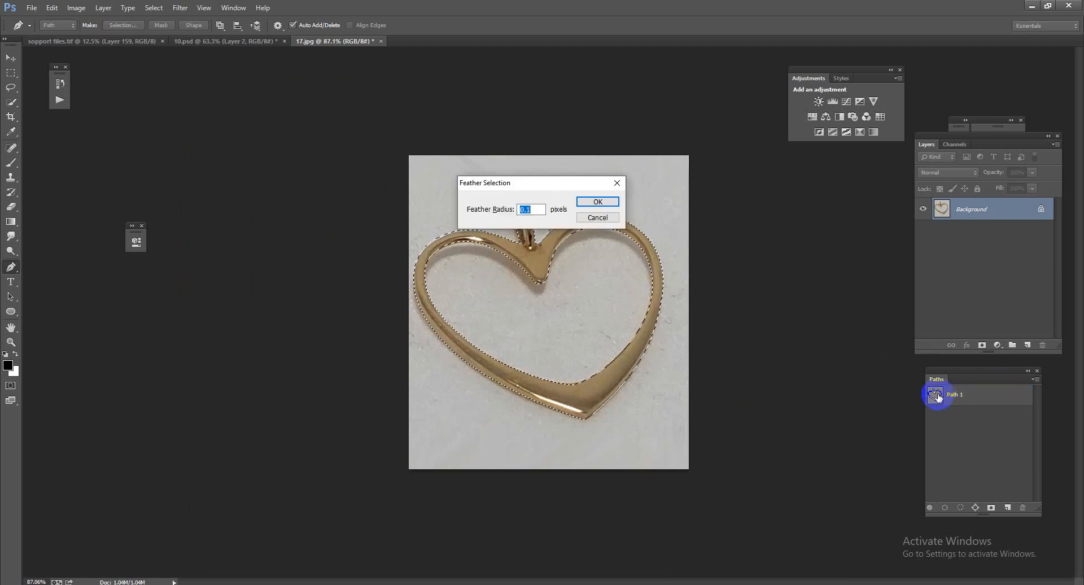
type("0.3")
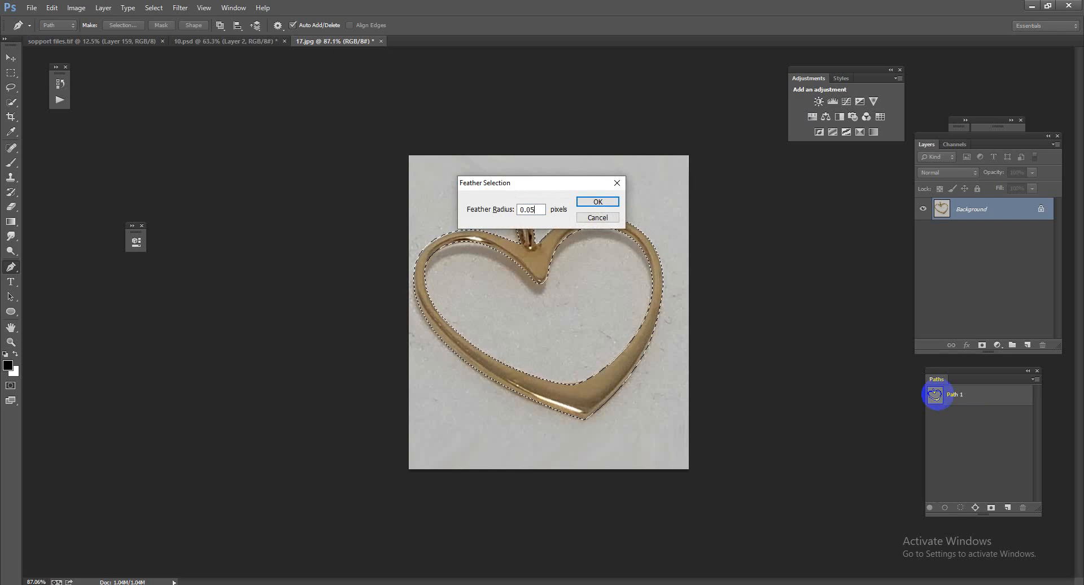
key("Return")
Step: Copy the selected pendant to a new layer, duplicate that layer, and fill the lower Layer 1 with white
key("ctrl+j")
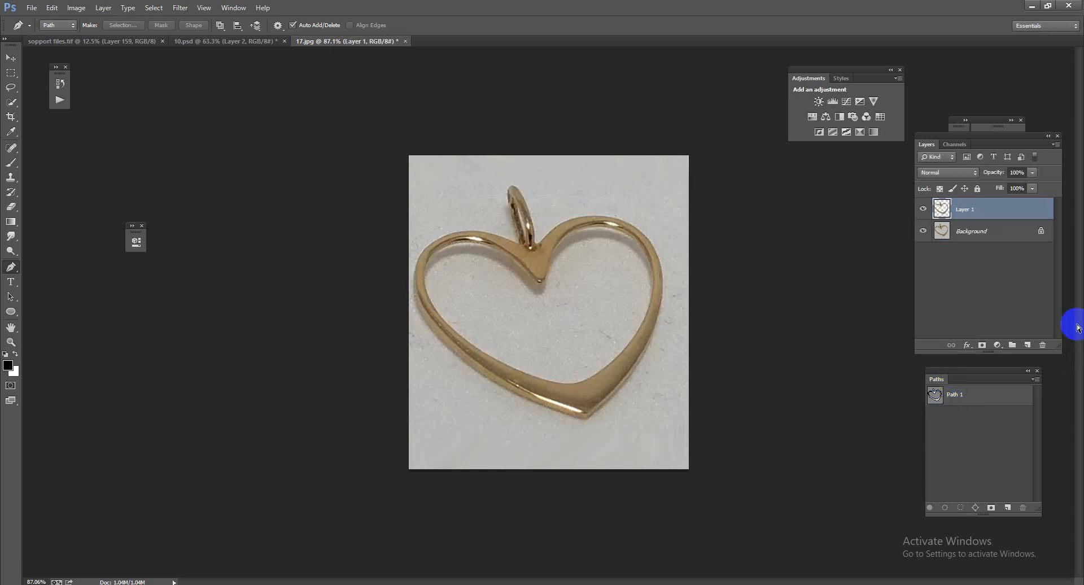
key("ctrl+j")
left_click(991, 234)
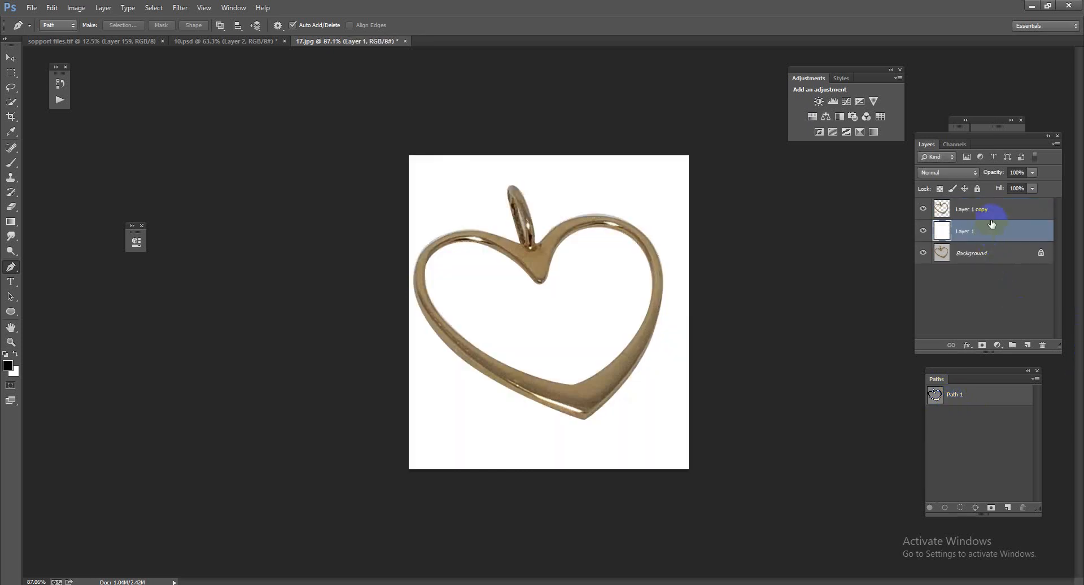
Step: Apply Camera Raw to Layer 1 copy with raised Blacks and Whites and luminance noise reduction at 100
left_click(982, 214)
scroll(646, 364, "up", 3)
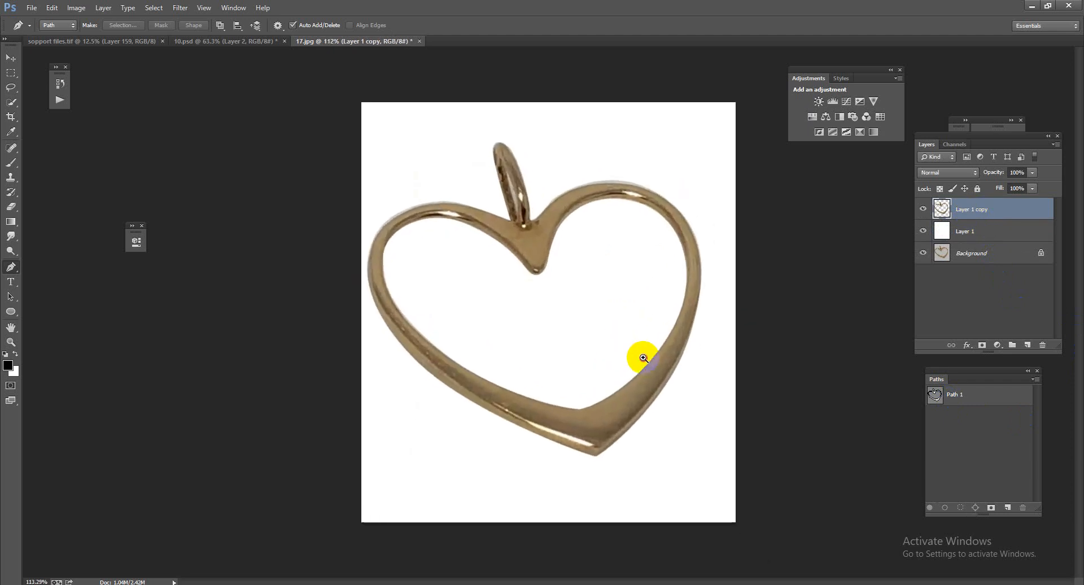
key("ctrl+shift+a")
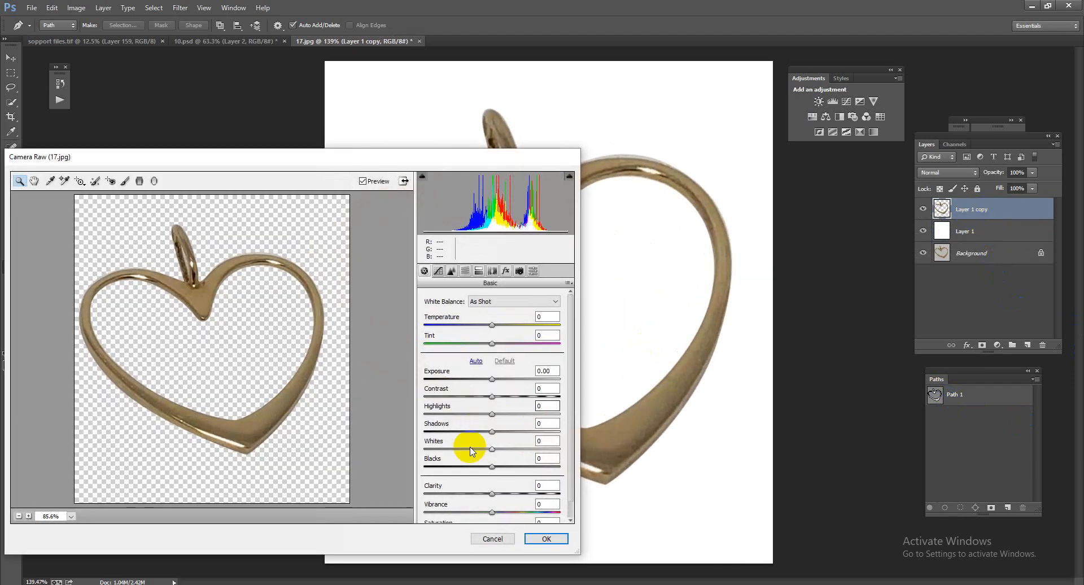
left_click_drag(491, 466, 547, 466)
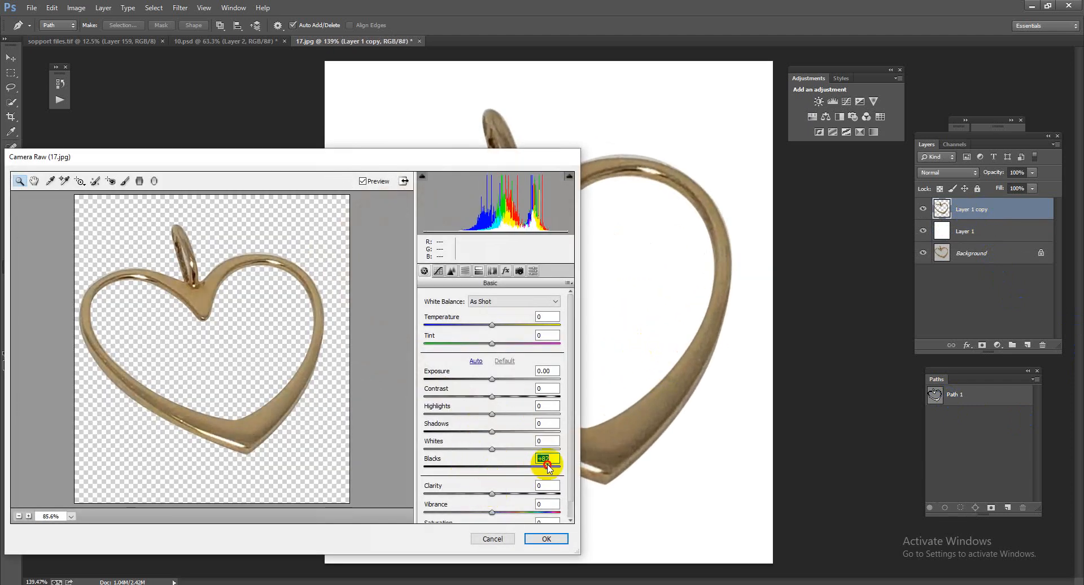
left_click_drag(490, 449, 571, 417)
left_click(451, 270)
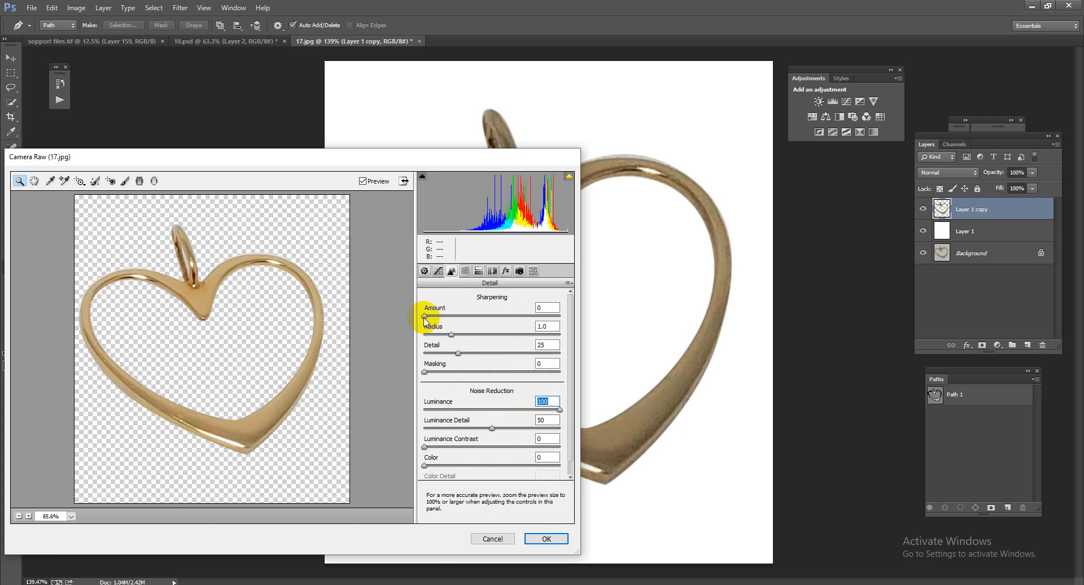
left_click(548, 538)
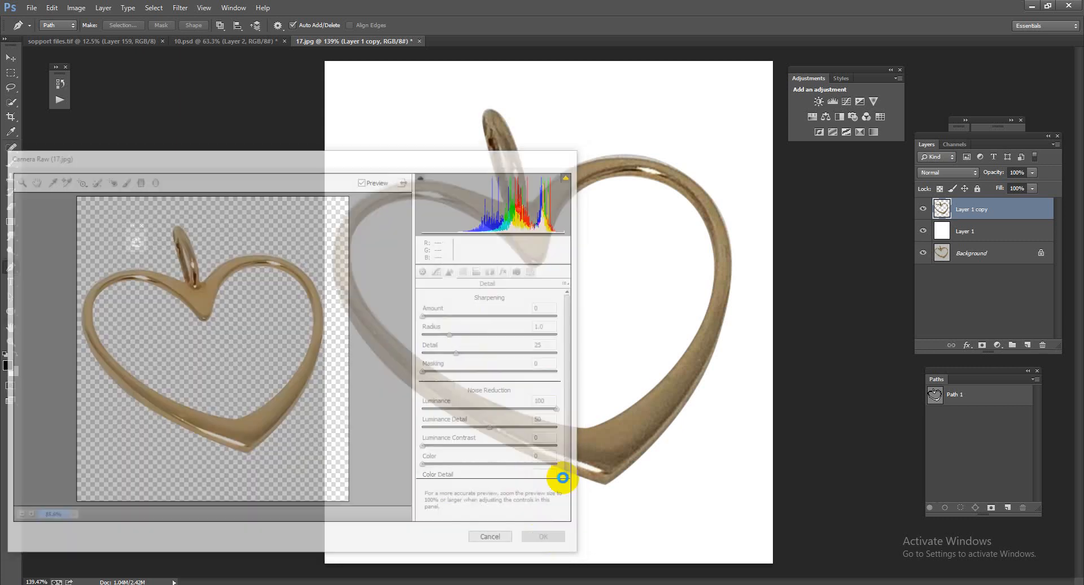
Step: Select the outline of the pendant on Layer 1 copy and set the Smudge tool's strength to 63%
left_click_drag(598, 393, 705, 367)
left_click(939, 210, "ctrl")
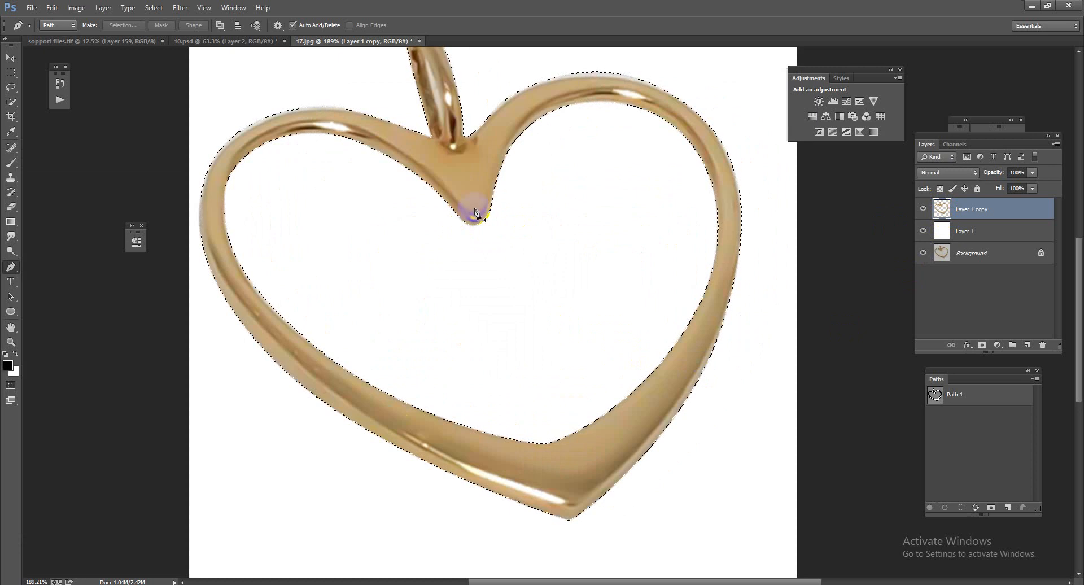
left_click_drag(526, 281, 532, 307)
left_click_drag(564, 430, 439, 331)
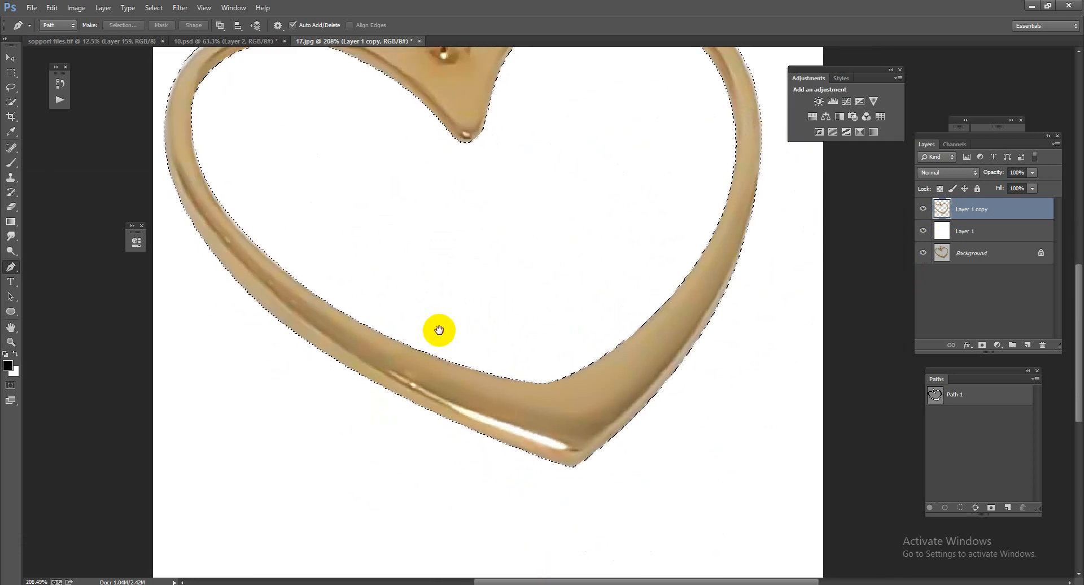
left_click(11, 236)
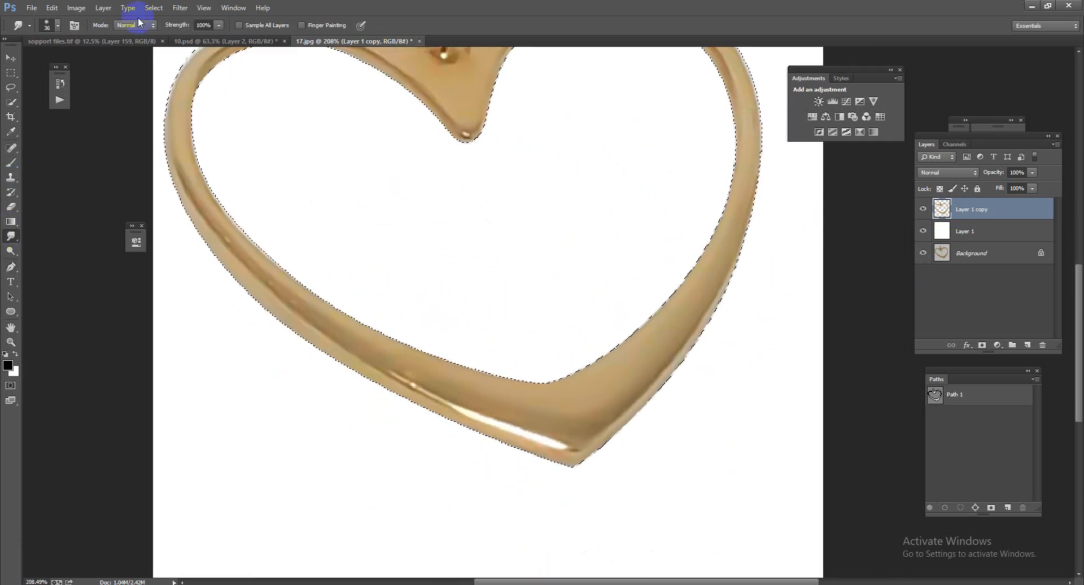
mouse_move(178, 27)
left_mouse_down()
mouse_move(147, 28)
mouse_move(187, 26)
left_mouse_up()
Step: Smooth the bail's reflections and the tip of the heart's central point with the Smudge tool at size 12
left_click_drag(485, 155, 460, 339)
mouse_move(402, 201)
left_mouse_down()
mouse_move(425, 212)
mouse_move(406, 187)
mouse_move(426, 189)
mouse_move(418, 174)
mouse_move(426, 232)
left_mouse_up()
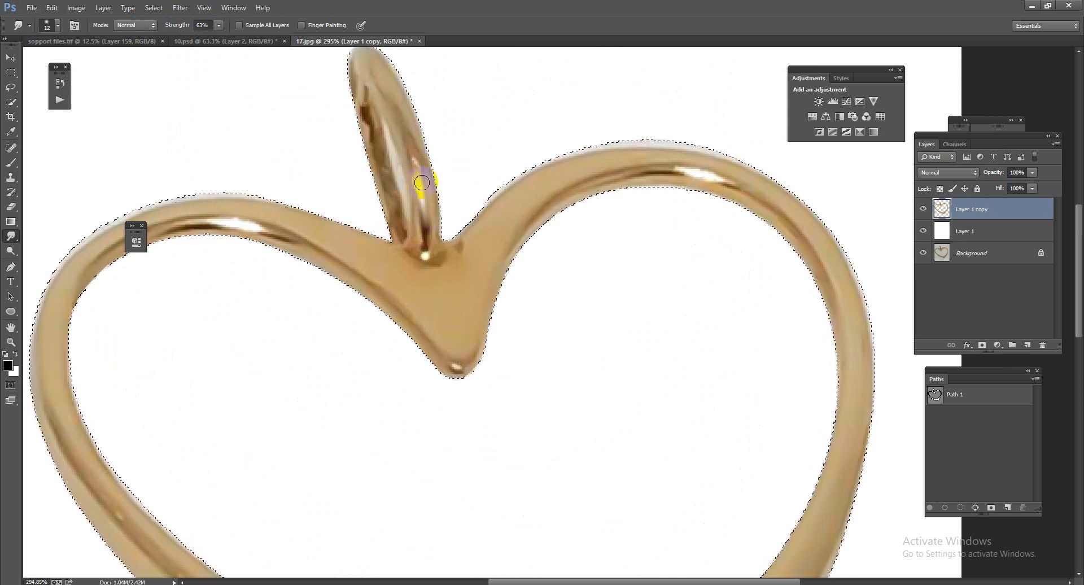
mouse_move(422, 182)
left_mouse_down()
mouse_move(424, 252)
mouse_move(421, 182)
mouse_move(372, 133)
mouse_move(350, 76)
mouse_move(355, 60)
mouse_move(346, 89)
mouse_move(382, 182)
mouse_move(372, 125)
mouse_move(368, 116)
mouse_move(397, 227)
left_mouse_up()
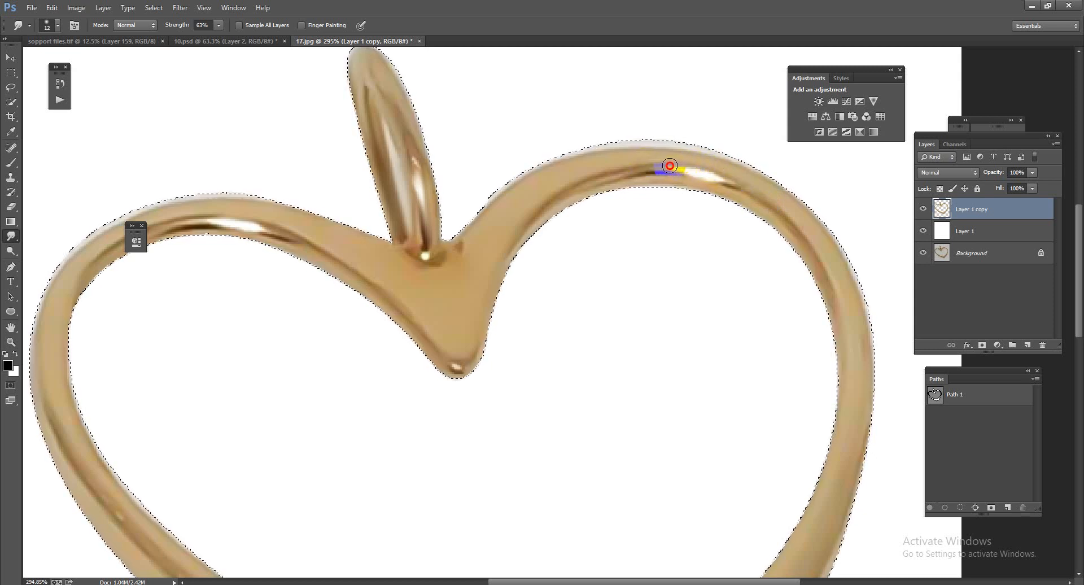
mouse_move(469, 369)
left_mouse_down()
mouse_move(461, 365)
mouse_move(476, 338)
left_mouse_up()
mouse_move(416, 131)
left_mouse_down()
mouse_move(424, 171)
mouse_move(371, 66)
mouse_move(391, 108)
left_mouse_up()
left_click_drag(414, 192, 372, 155)
left_click_drag(439, 237, 460, 238)
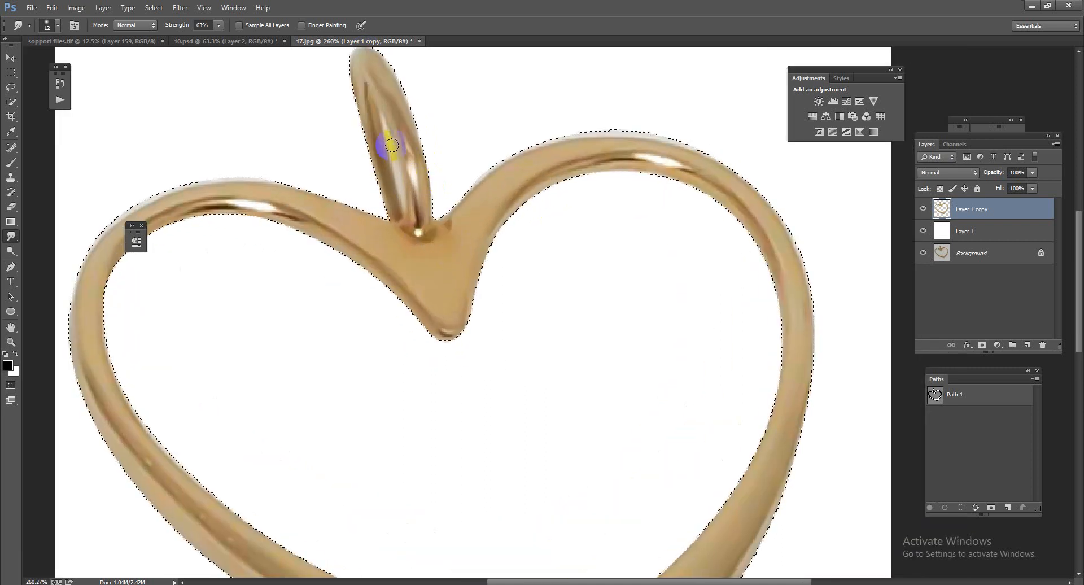
mouse_move(390, 145)
left_mouse_down()
mouse_move(373, 124)
mouse_move(373, 140)
left_mouse_up()
mouse_move(387, 193)
left_mouse_down()
mouse_move(421, 195)
mouse_move(401, 144)
mouse_move(411, 209)
left_mouse_up()
Step: Smudge the heart's lower-left band and the bright highlight running toward the bottom tip
scroll(258, 335, "down", 5)
mouse_move(255, 367)
left_mouse_down()
mouse_move(259, 375)
mouse_move(145, 271)
mouse_move(163, 290)
left_mouse_up()
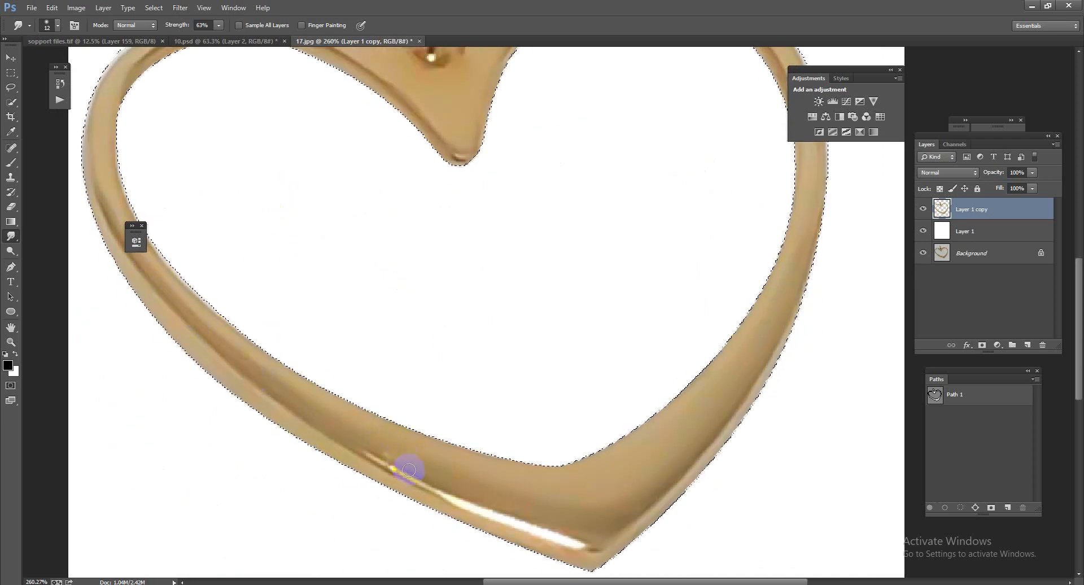
mouse_move(409, 469)
left_mouse_down()
mouse_move(281, 399)
mouse_move(491, 515)
mouse_move(456, 504)
mouse_move(430, 489)
mouse_move(589, 548)
mouse_move(440, 512)
mouse_move(441, 491)
mouse_move(561, 546)
mouse_move(484, 523)
mouse_move(363, 459)
mouse_move(638, 521)
mouse_move(577, 546)
mouse_move(617, 526)
mouse_move(581, 544)
mouse_move(598, 549)
mouse_move(577, 541)
left_mouse_up()
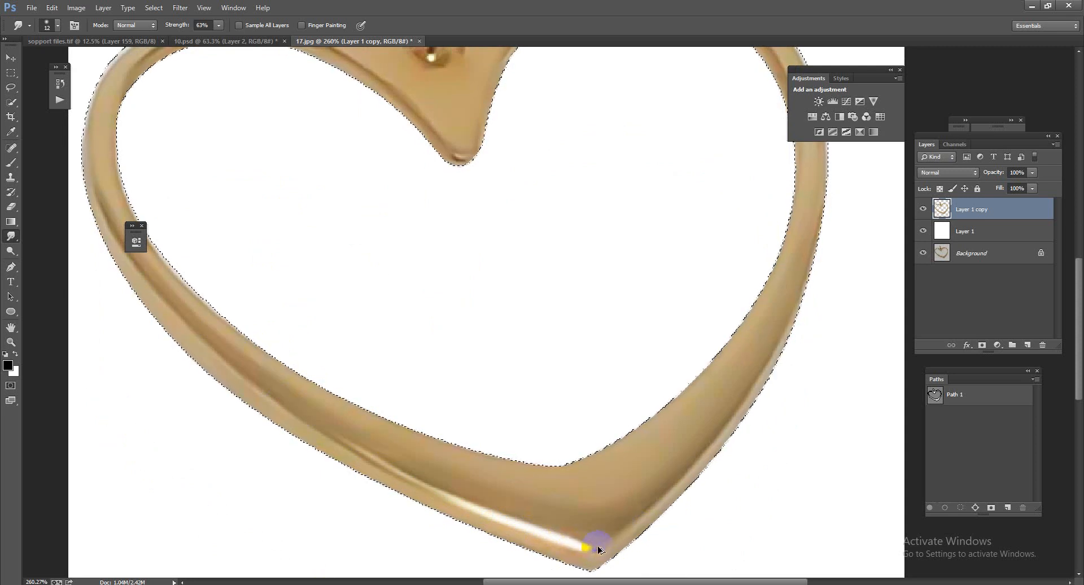
Step: Undo the last smudge strokes near the bottom tip and blend the end of the highlight into the tip again
key("ctrl+alt+z")
key("ctrl+alt+z")
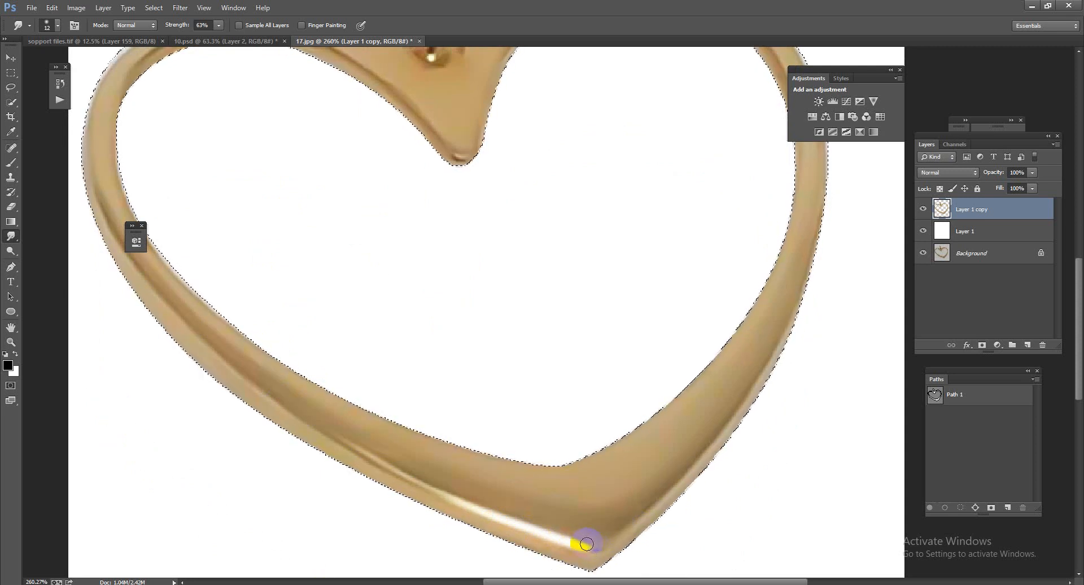
left_click(591, 542)
key("ctrl+alt+z")
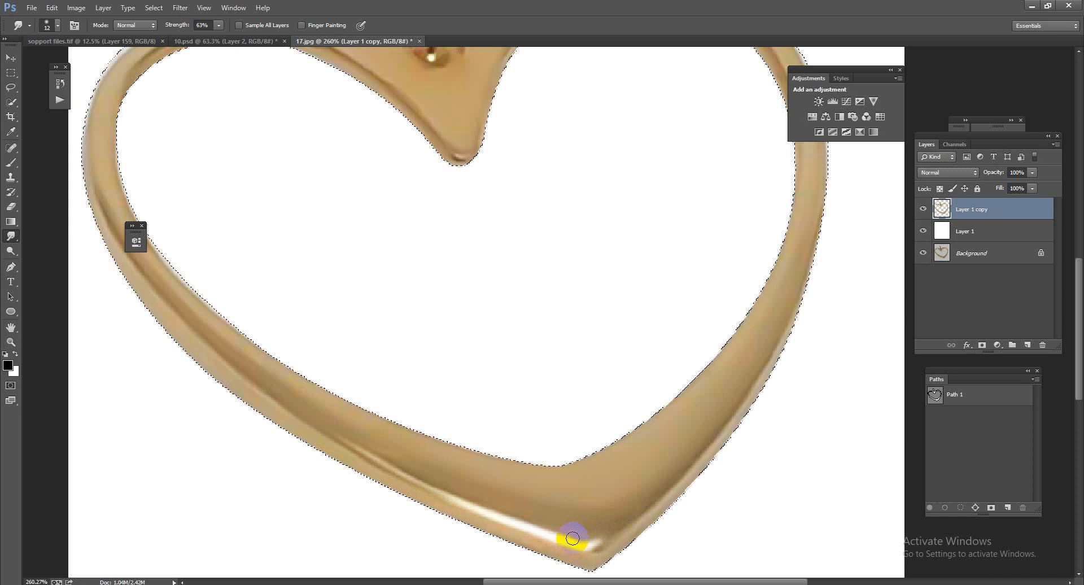
mouse_move(571, 539)
left_mouse_down()
mouse_move(593, 542)
mouse_move(584, 540)
left_mouse_up()
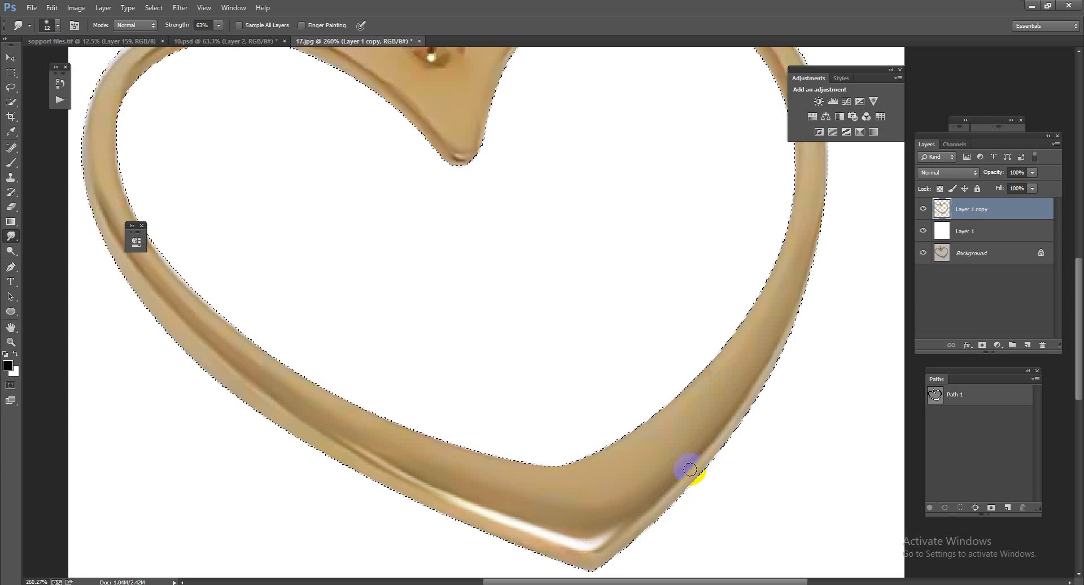
Step: Outline the dark band along the bail's left inner side with a closed Pen path and turn it into a selection
left_click_drag(617, 479, 581, 425)
left_click_drag(609, 439, 622, 444)
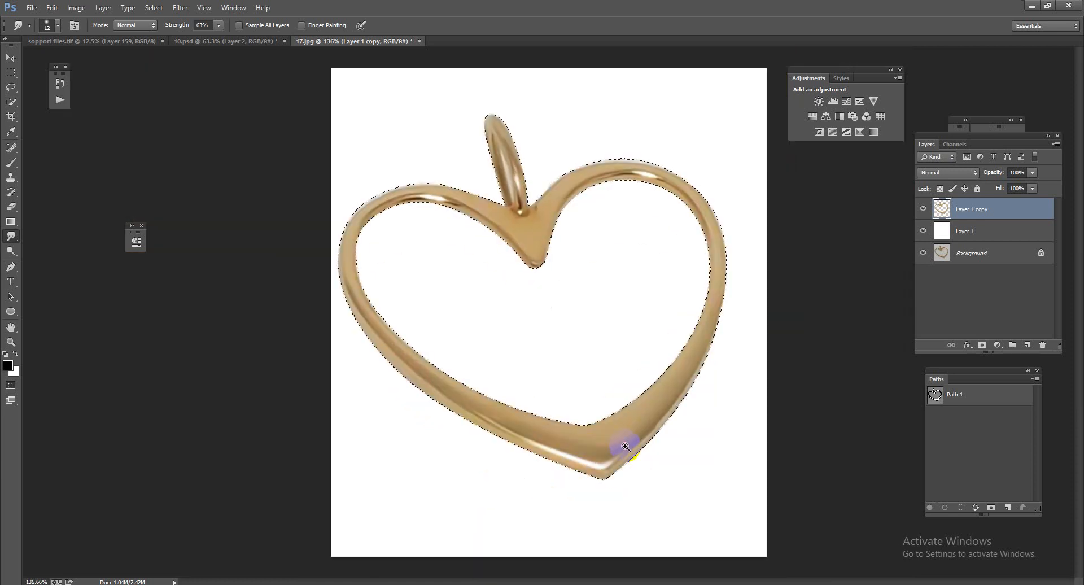
left_click_drag(615, 154, 646, 167)
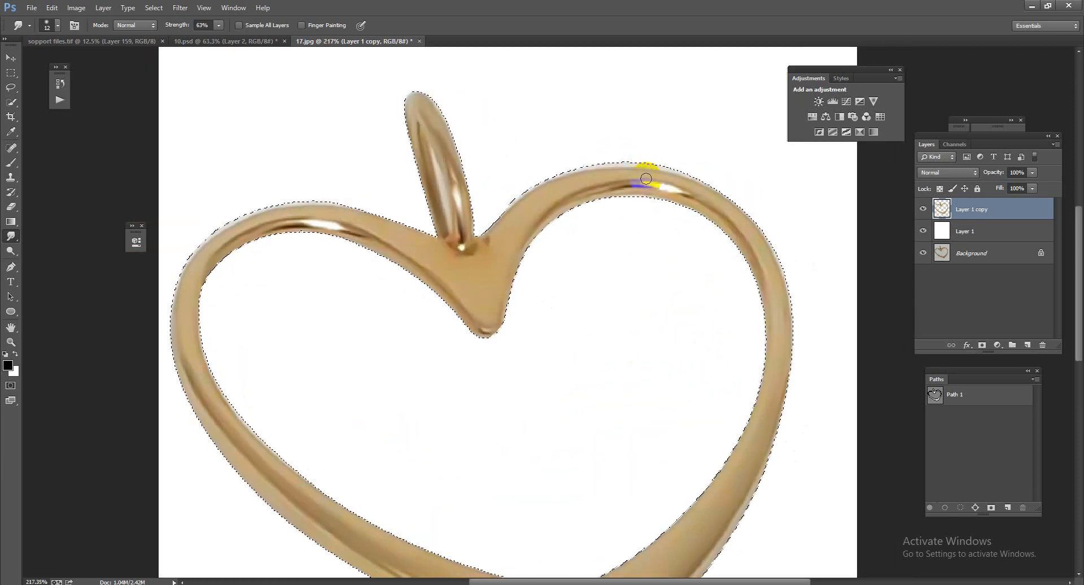
left_click(11, 266)
left_click(418, 122)
left_click(436, 158)
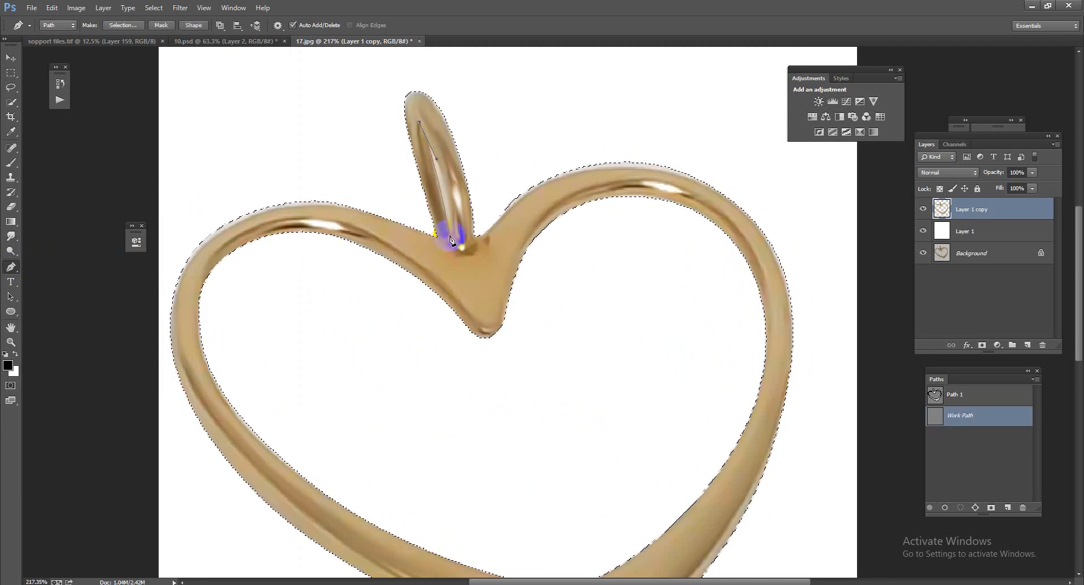
left_click(427, 191)
left_click(420, 160)
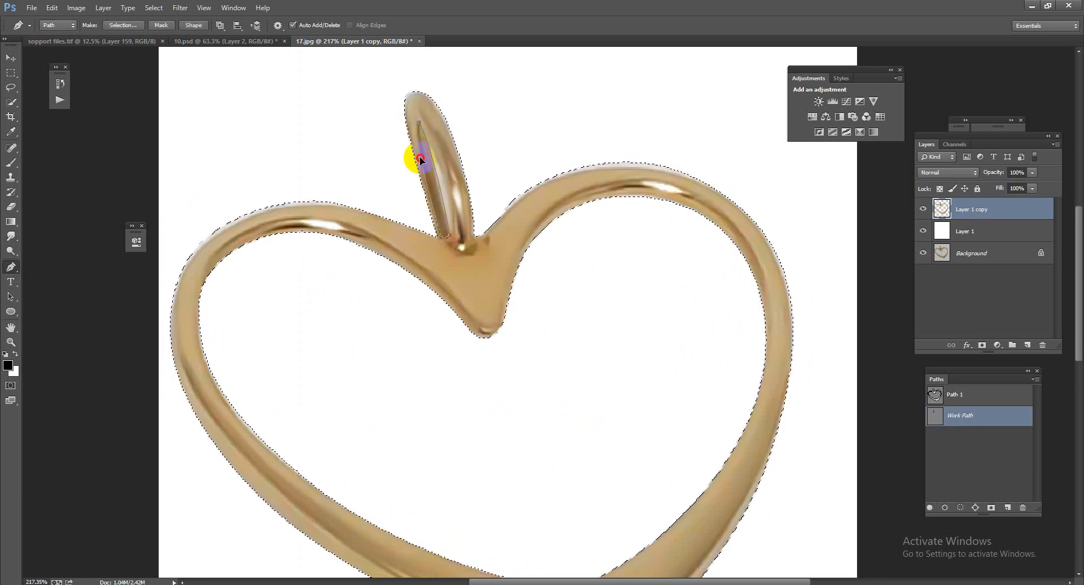
left_click(419, 126)
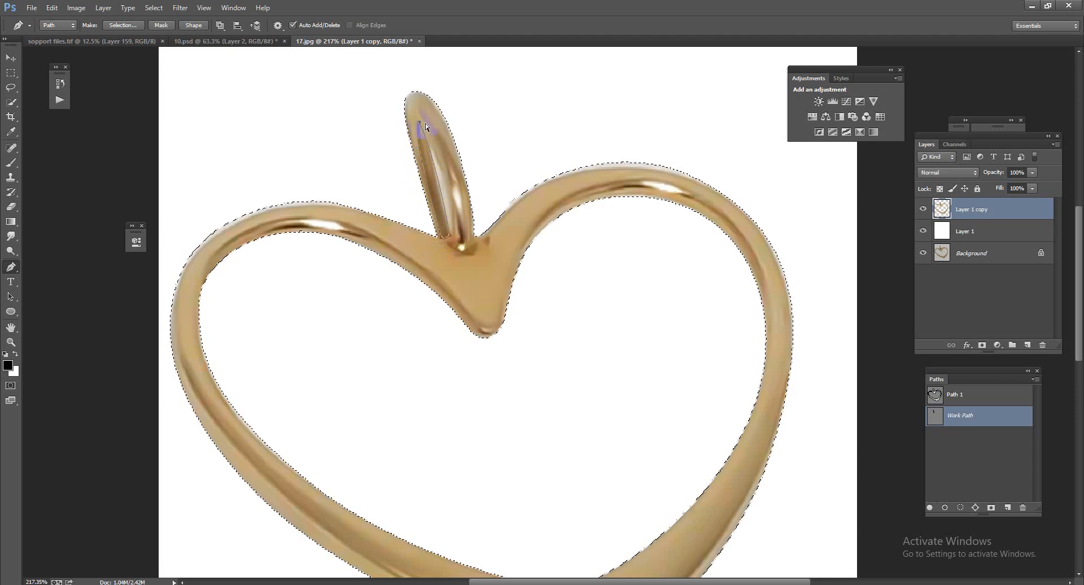
key("ctrl+plus")
key("ctrl+Return")
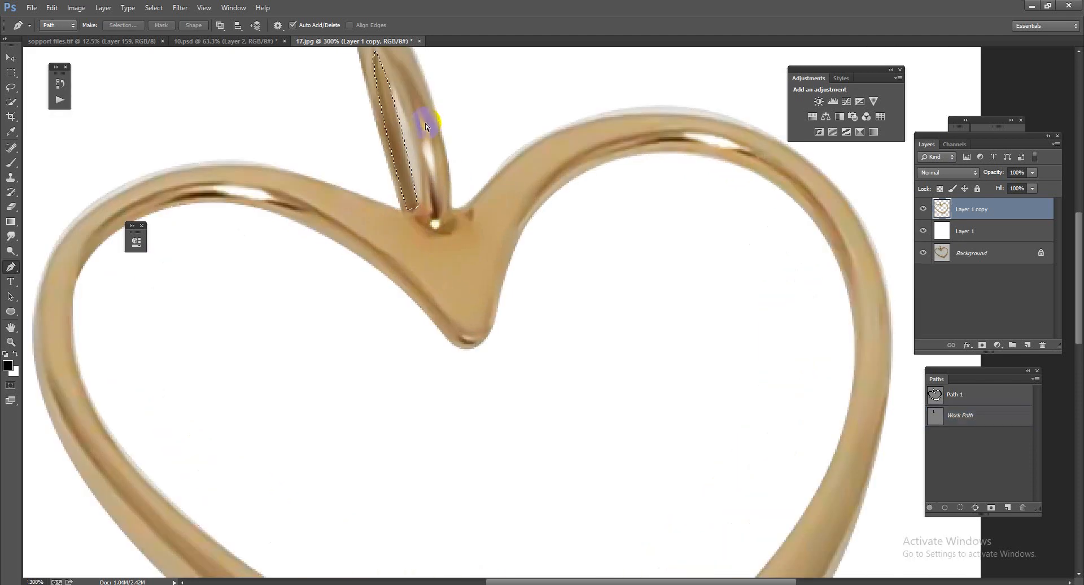
Step: Brush a soft white highlight into the selected bail band at 18% opacity, blend its ends with sampled golds, and deselect
left_click(12, 163)
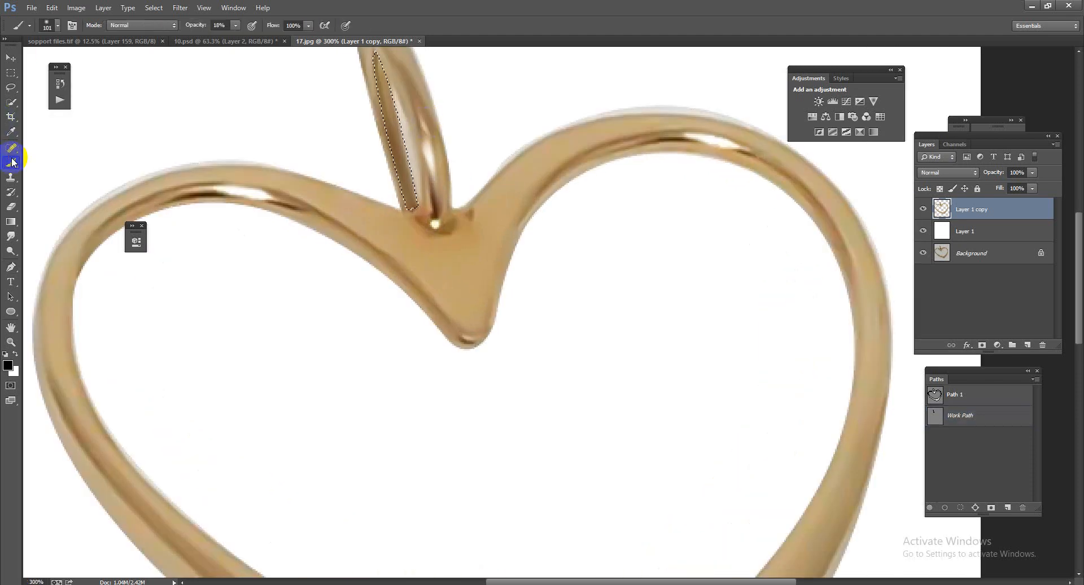
key("x")
left_click_drag(382, 141, 332, 134)
mouse_move(364, 144)
left_mouse_down()
mouse_move(381, 145)
mouse_move(367, 155)
mouse_move(398, 143)
mouse_move(402, 120)
left_mouse_up()
left_click(390, 93, "alt")
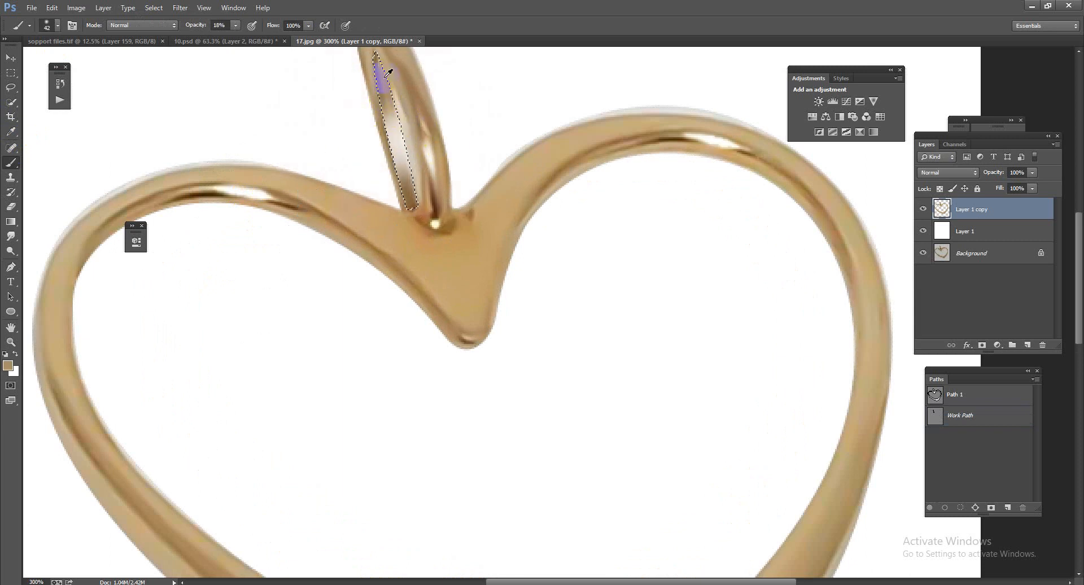
mouse_move(416, 97)
left_mouse_down()
mouse_move(389, 65)
mouse_move(420, 186)
mouse_move(386, 195)
left_mouse_up()
left_click(411, 187, "alt")
key("ctrl+d")
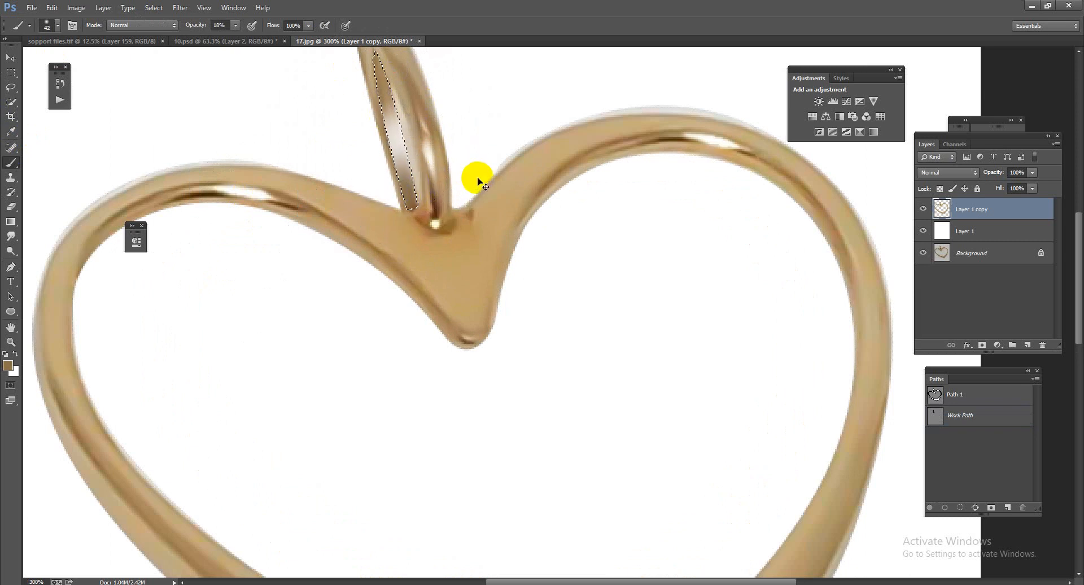
Step: Select the outline of the pendant on Layer 1 copy and add a new empty layer above it
mouse_move(464, 264)
left_mouse_down()
mouse_move(419, 221)
mouse_move(515, 260)
mouse_move(528, 242)
mouse_move(515, 205)
mouse_move(534, 219)
mouse_move(498, 210)
mouse_move(639, 389)
left_mouse_up()
left_click(942, 210, "ctrl")
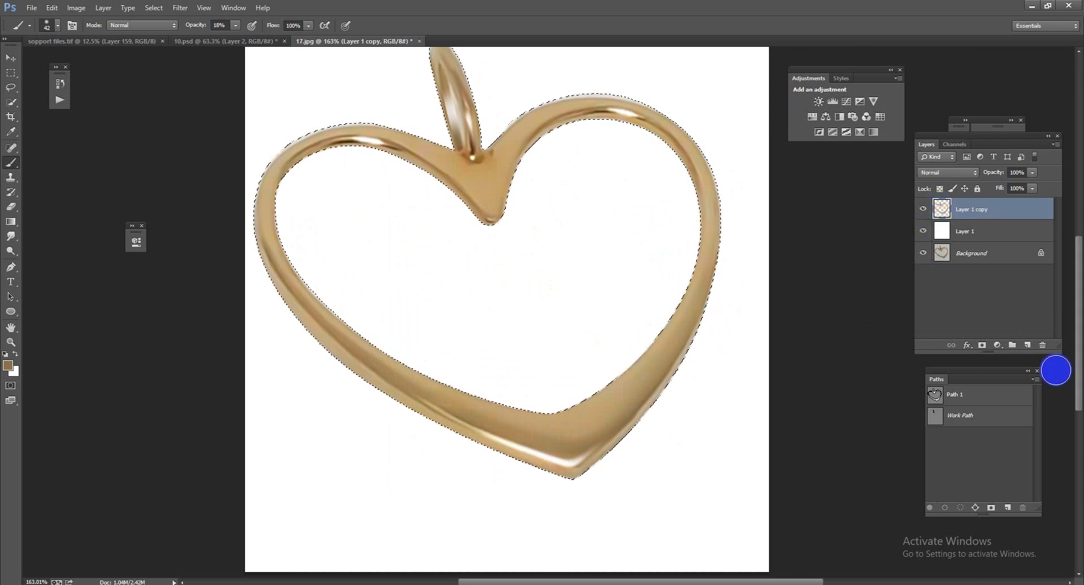
left_click(1027, 345)
Step: Sample the light gold colour from a swatch ellipse in sopport files.tif and return to 17.jpg
left_click(89, 41)
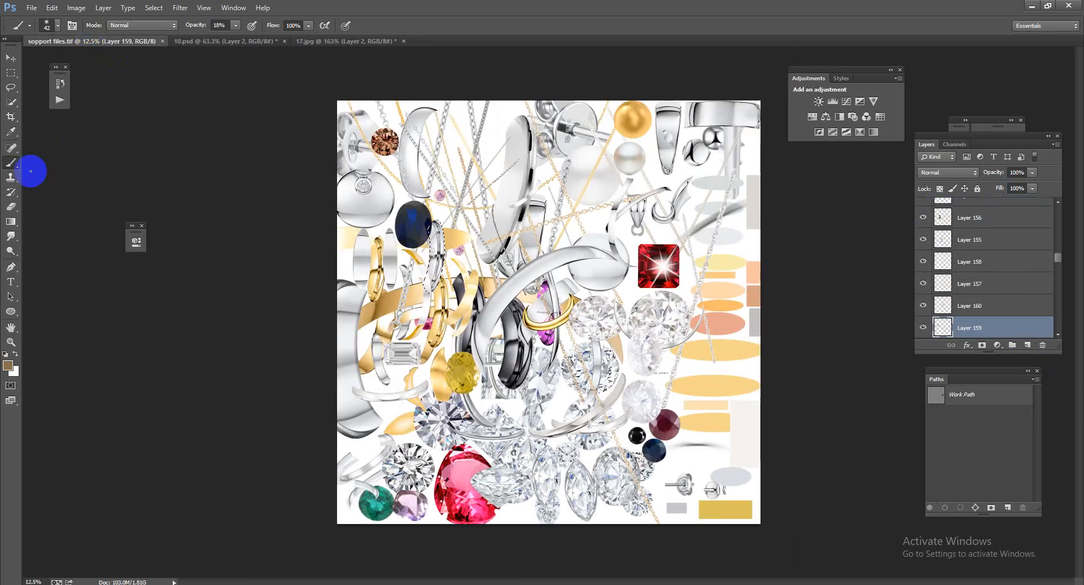
left_click_drag(640, 306, 733, 352)
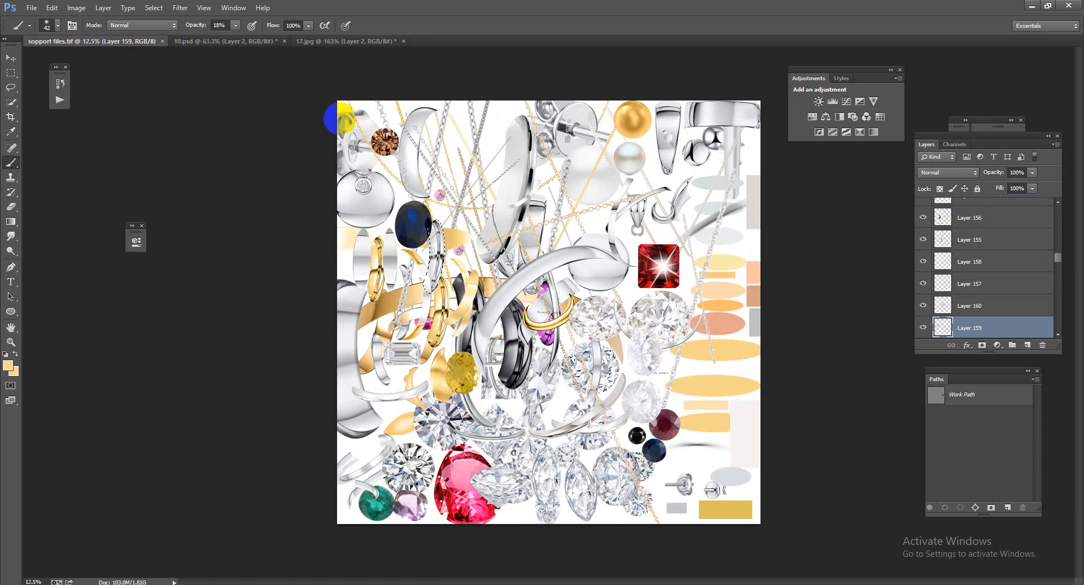
left_click(254, 42)
left_click(304, 41)
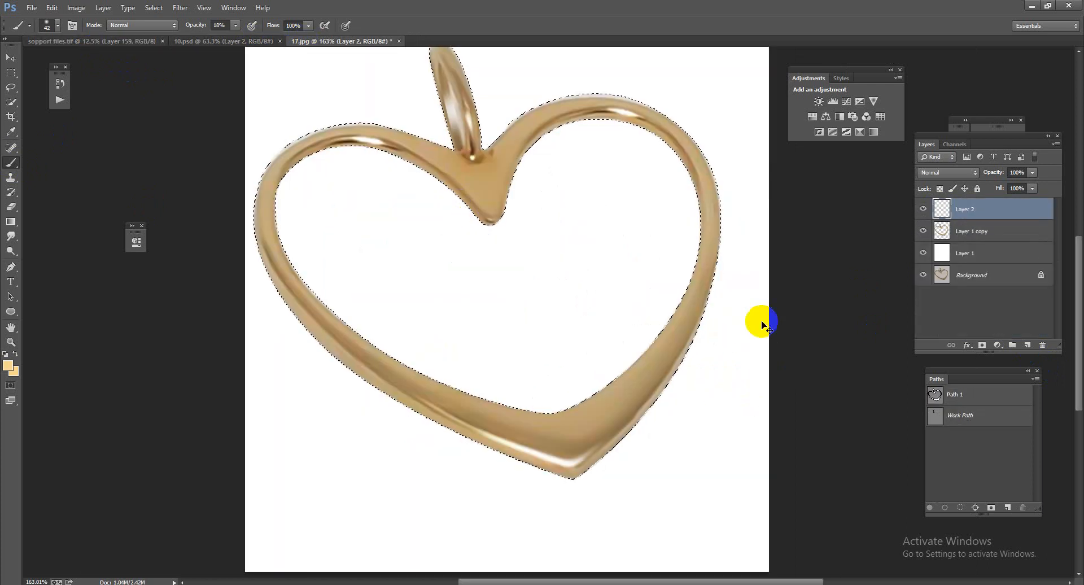
Step: Fill the pendant selection with the sampled gold, set the layer's blend mode to Color, and merge it into Layer 1 copy
key("alt+BackSpace")
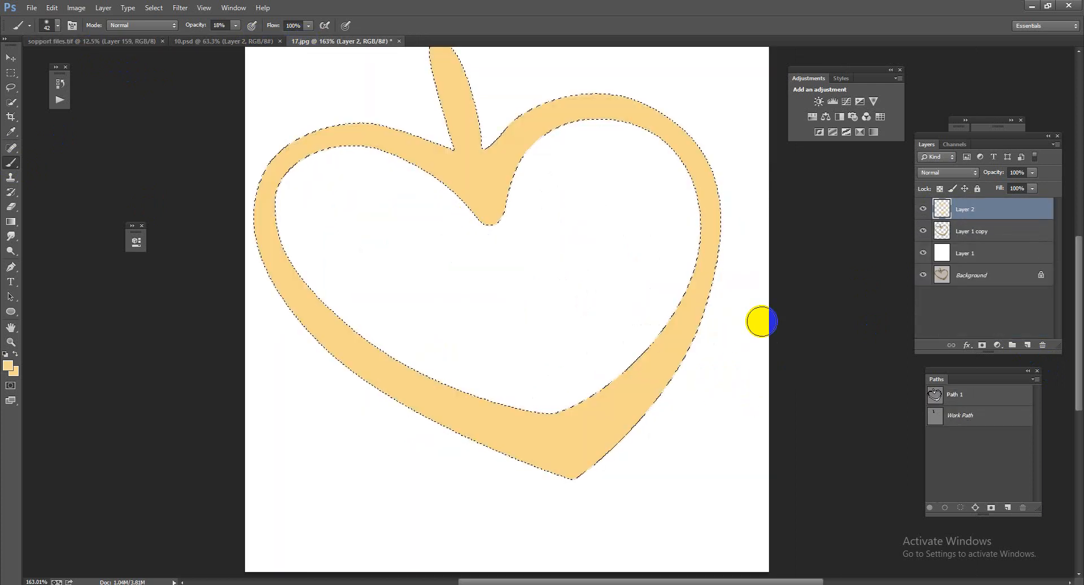
left_click(953, 172)
left_click(935, 456)
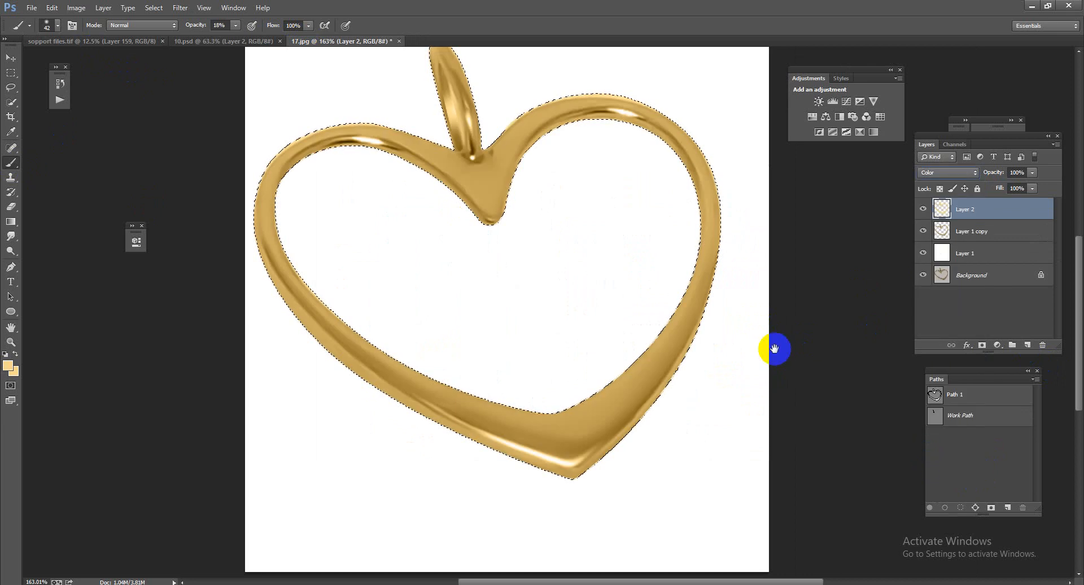
scroll(621, 361, "down", 3)
key("ctrl+e")
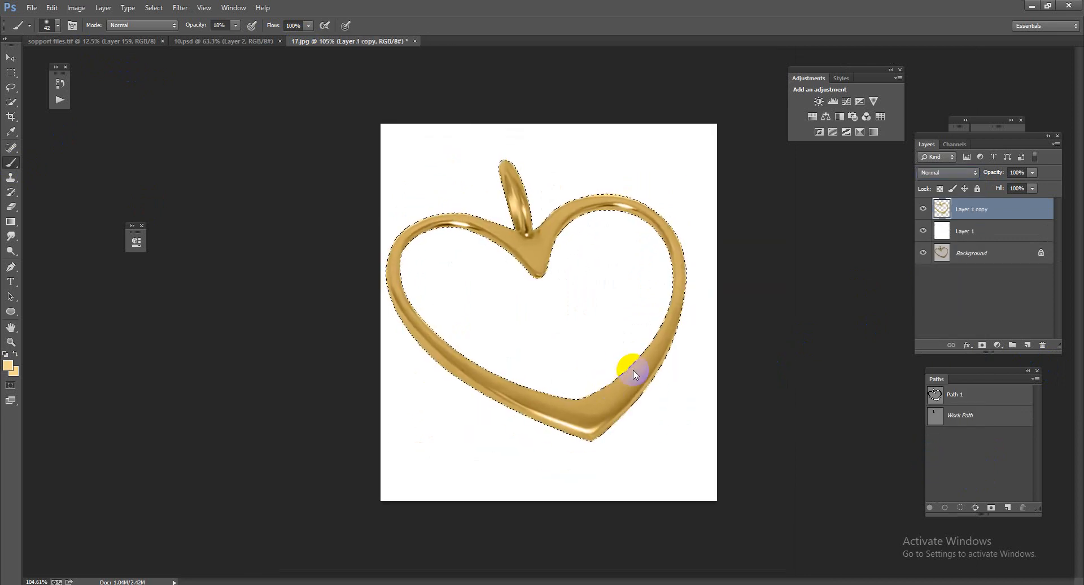
Step: Apply Camera Raw with Contrast +8, Highlights +36, Shadows +28, Whites +48, Blacks +28 and Clarity +5 to the pendant, and deselect
key("ctrl+shift+a")
left_click_drag(492, 449, 495, 494)
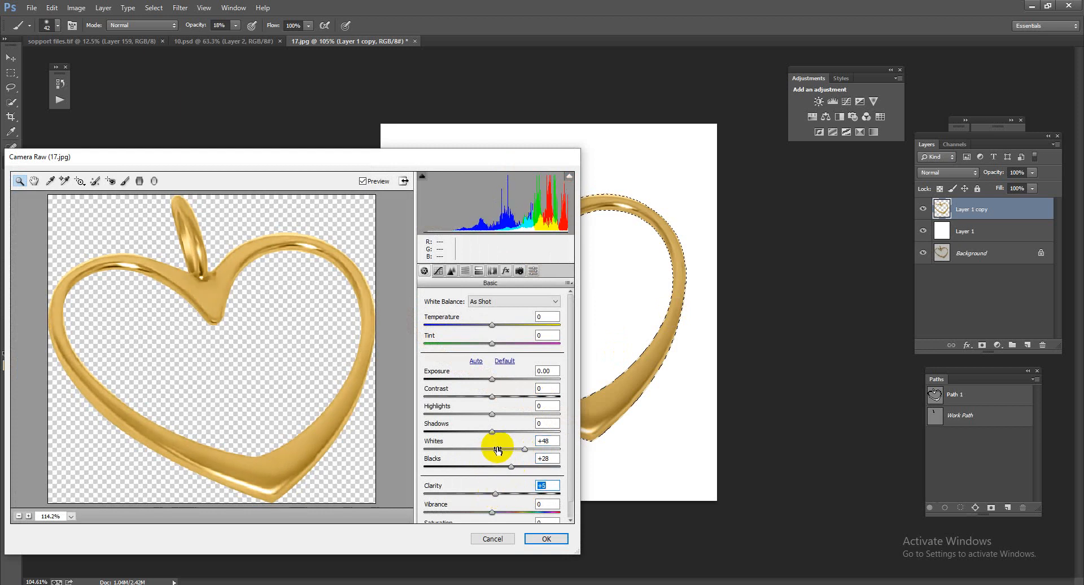
left_click_drag(492, 432, 504, 402)
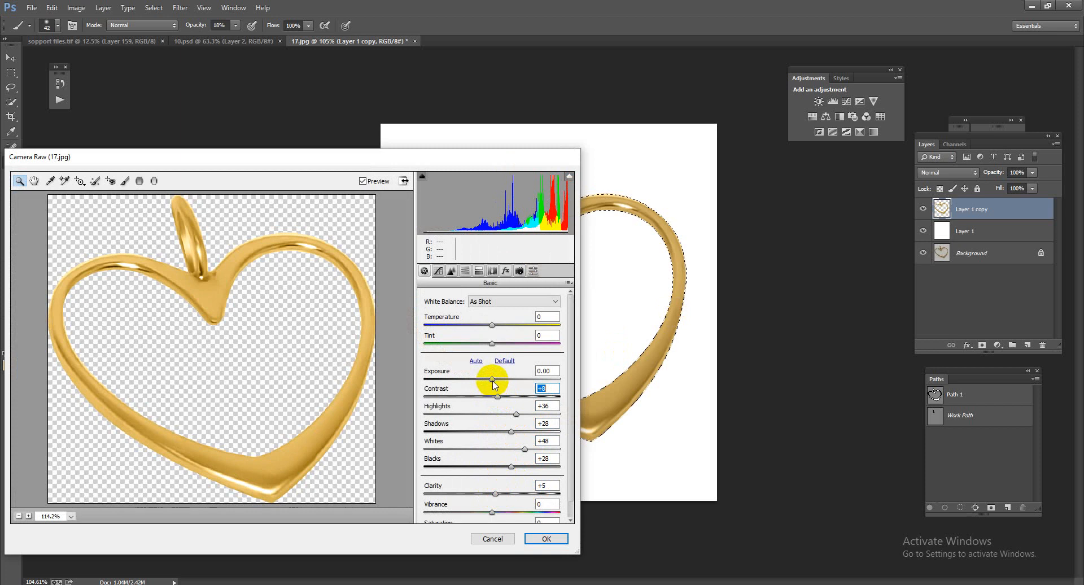
left_click(546, 538)
key("ctrl+d")
Step: Reload the pendant's outline as a selection and fill it with the light gold on a new layer
left_click_drag(611, 384, 593, 358)
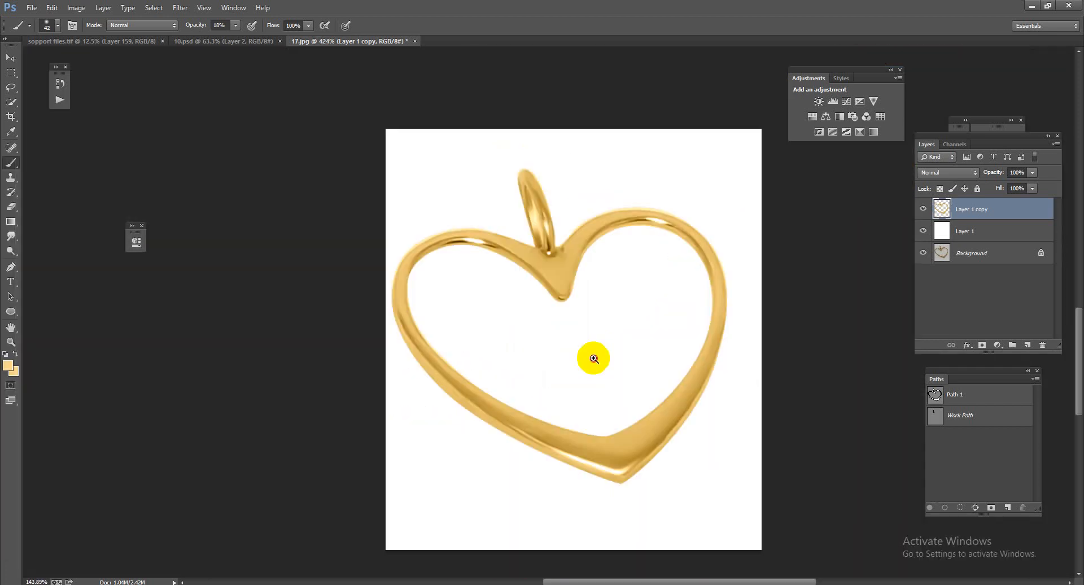
left_click_drag(636, 319, 650, 319)
left_click(944, 211, "ctrl")
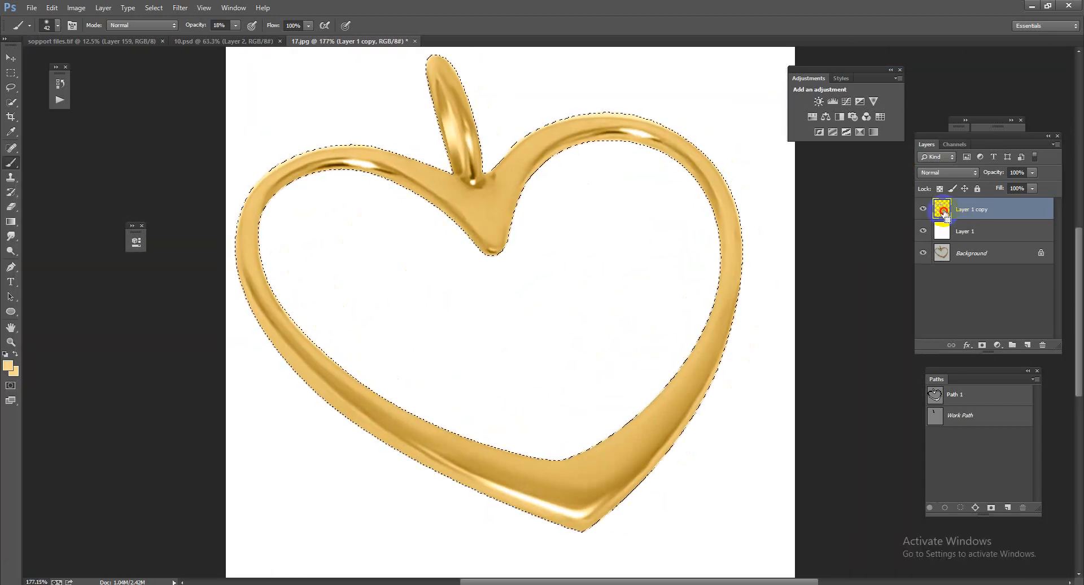
left_click(1026, 345)
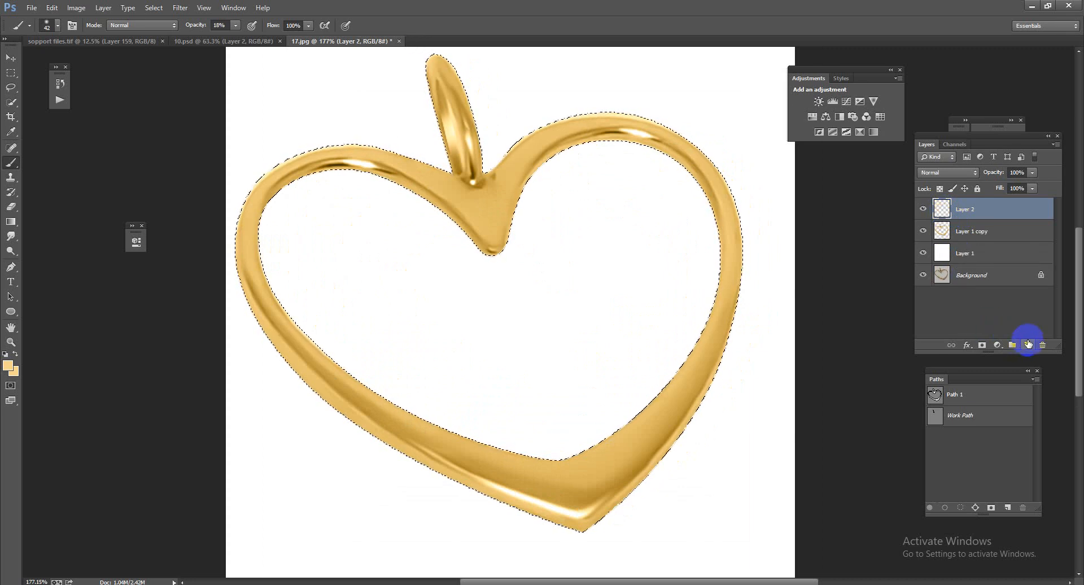
key("alt+BackSpace")
Step: Blend the new gold fill layer in Color mode and merge it down into Layer 1 copy
left_click(959, 172)
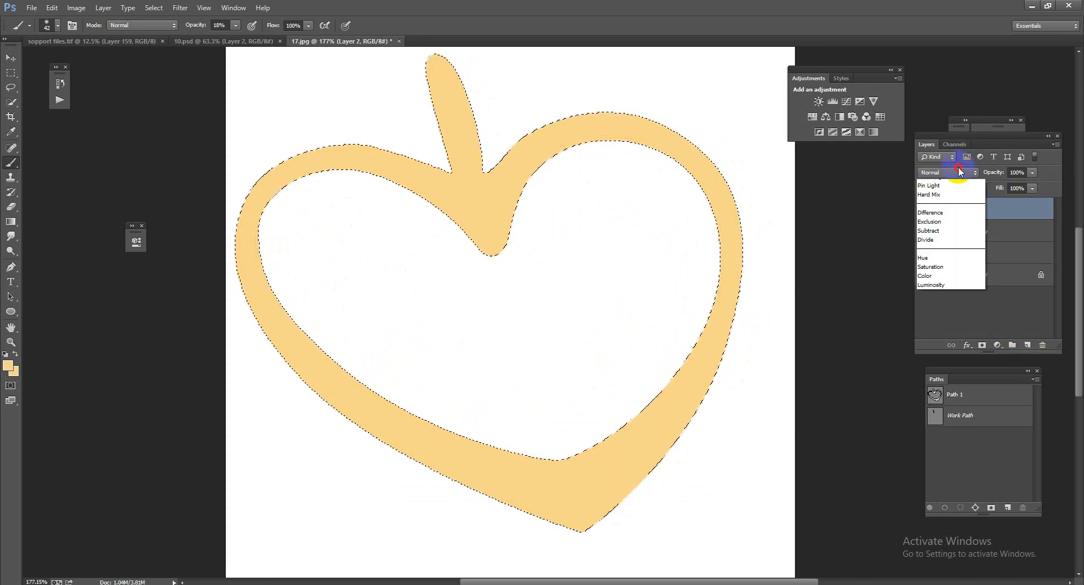
left_click(940, 456)
left_click_drag(605, 361, 627, 355)
key("ctrl+e")
left_click_drag(684, 252, 695, 252)
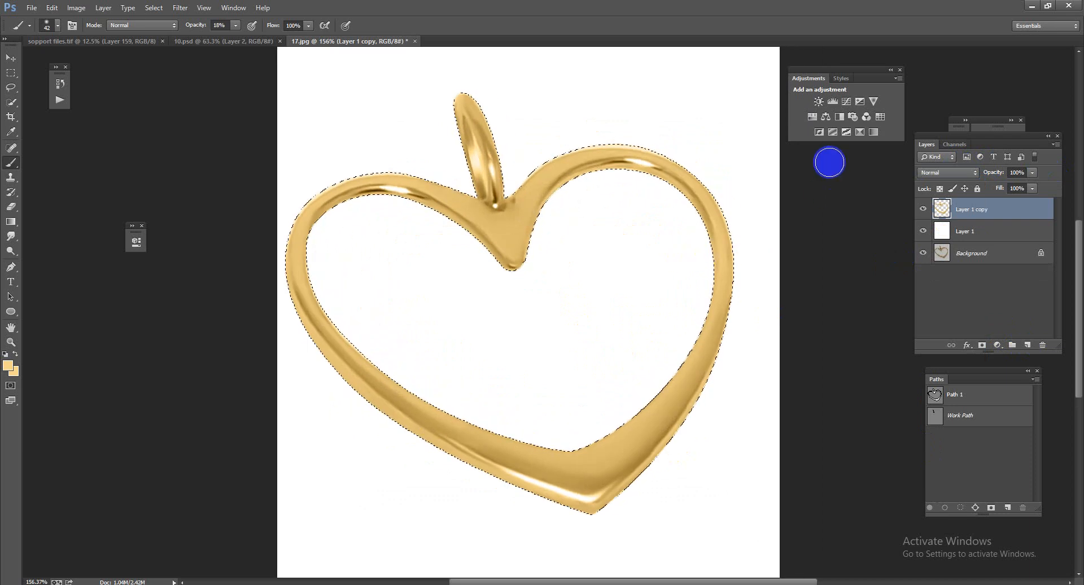
Step: Add a Levels adjustment on the selected pendant with input black 5 and white 246, and merge it into Layer 1 copy
left_click_drag(633, 343, 627, 384)
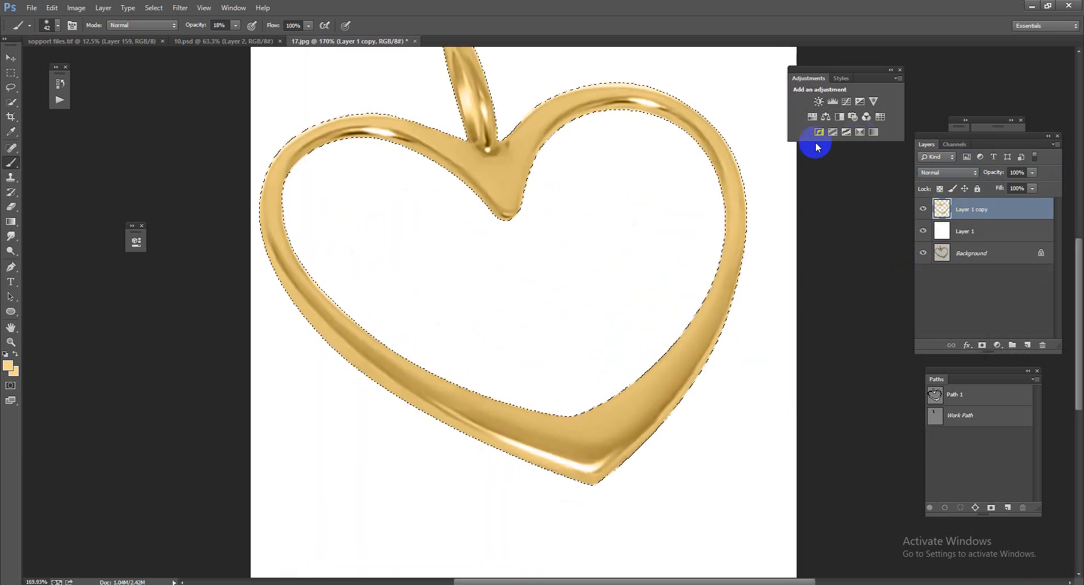
left_click(833, 102)
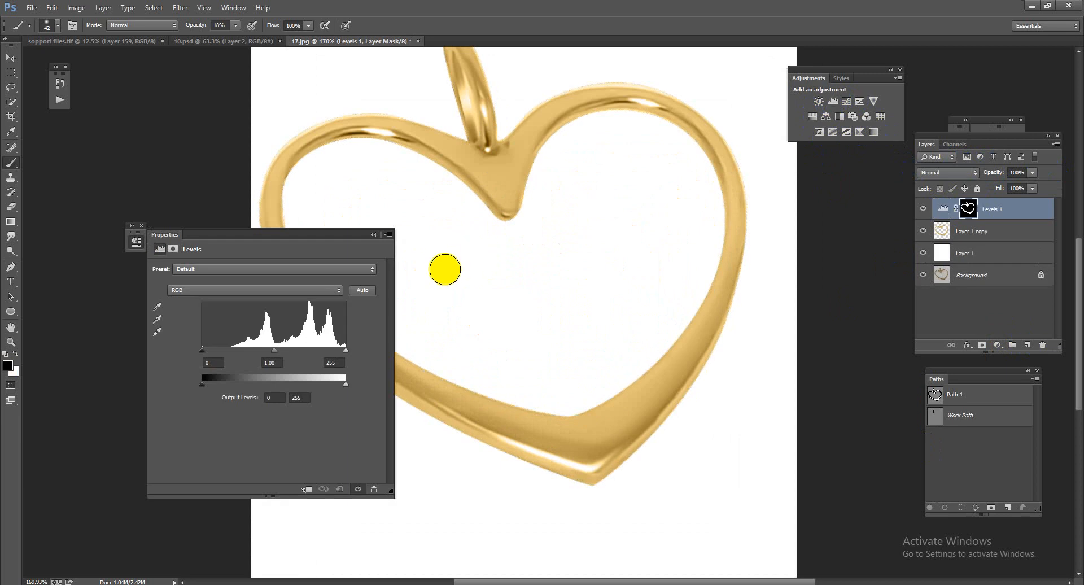
left_click_drag(345, 350, 336, 347)
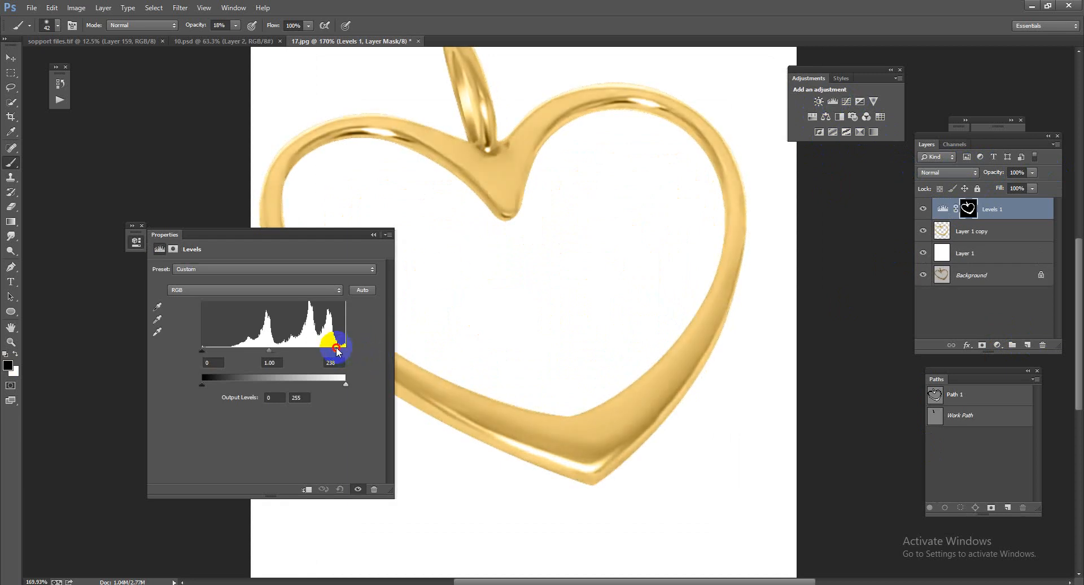
left_click_drag(202, 350, 205, 351)
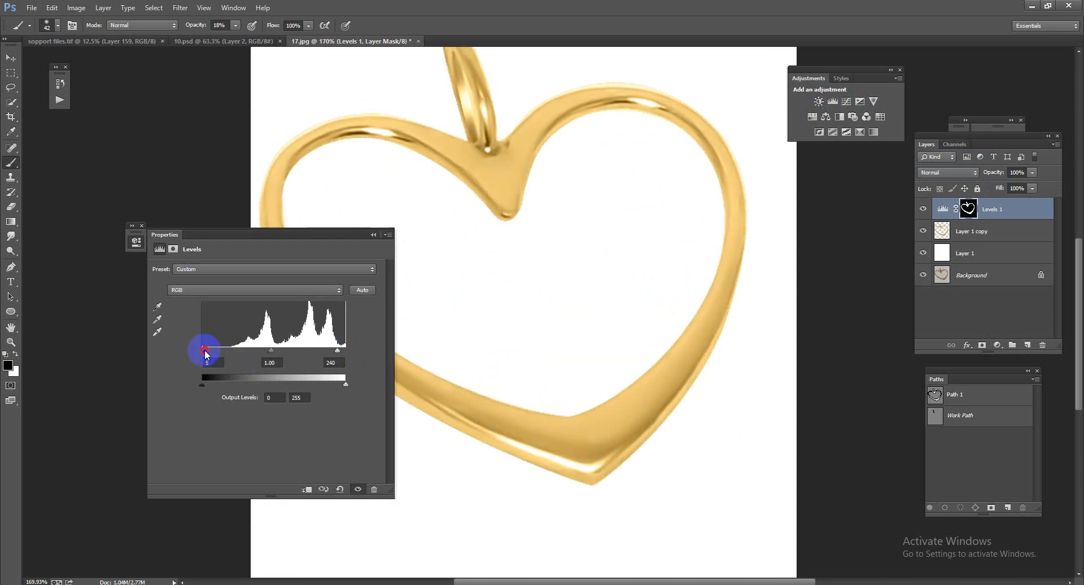
left_click_drag(337, 350, 339, 350)
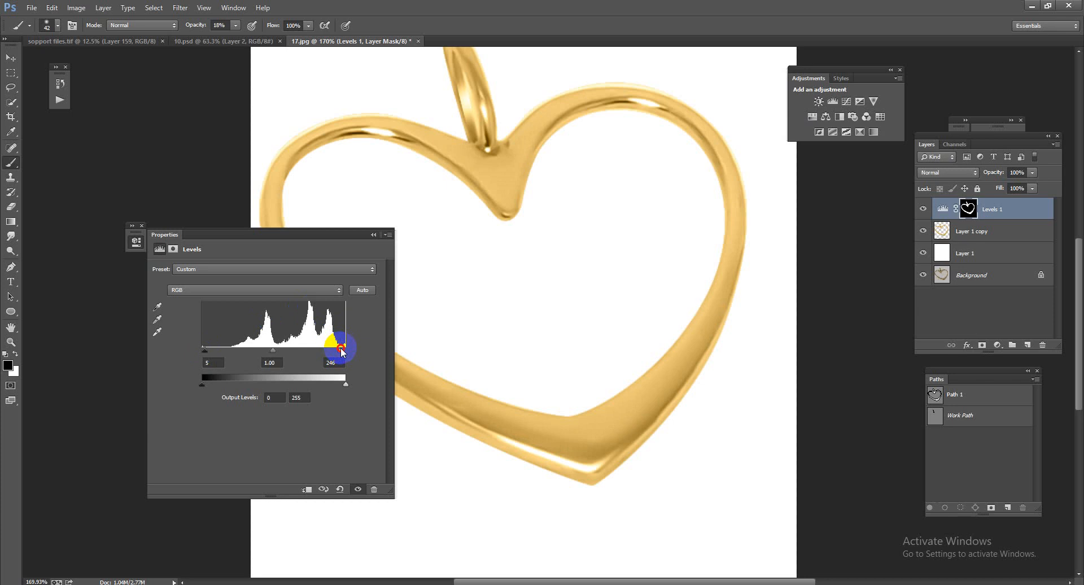
left_click(373, 235)
scroll(480, 288, "down", 3)
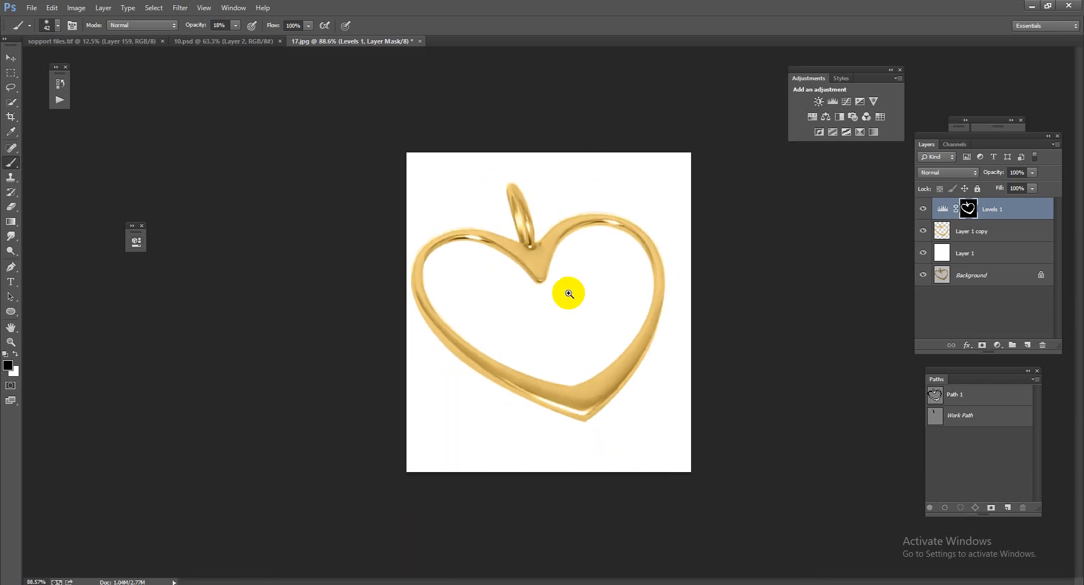
scroll(581, 297, "up", 1)
key("ctrl+e")
Step: Hide the white Layer 1 and trace the inner edge of the heart's shadow as a closed pen path
scroll(565, 221, "up", 5)
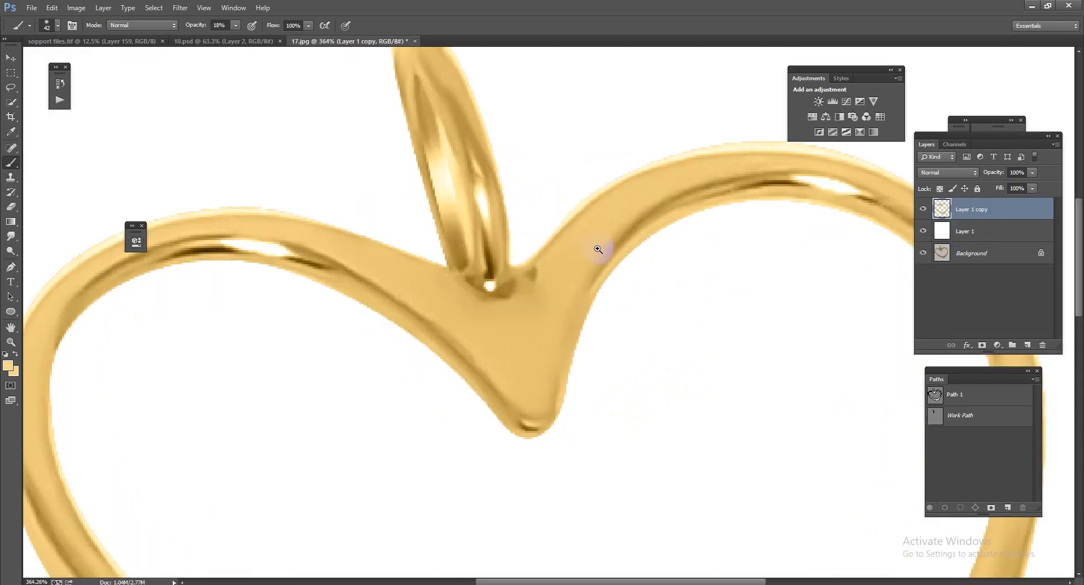
scroll(598, 251, "down", 5)
scroll(610, 373, "up", 2)
scroll(607, 388, "up", 1)
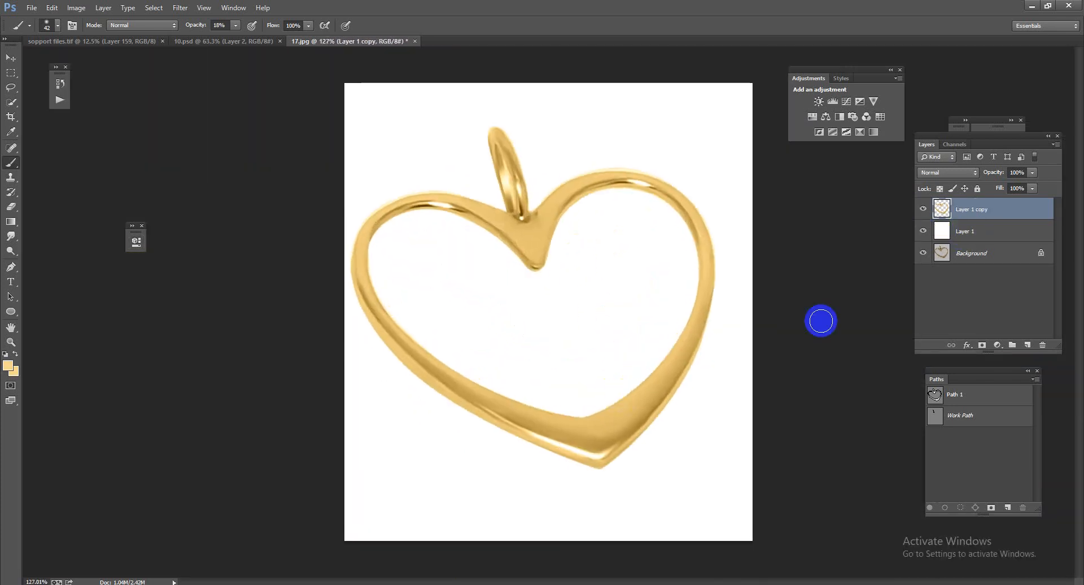
left_click(924, 230)
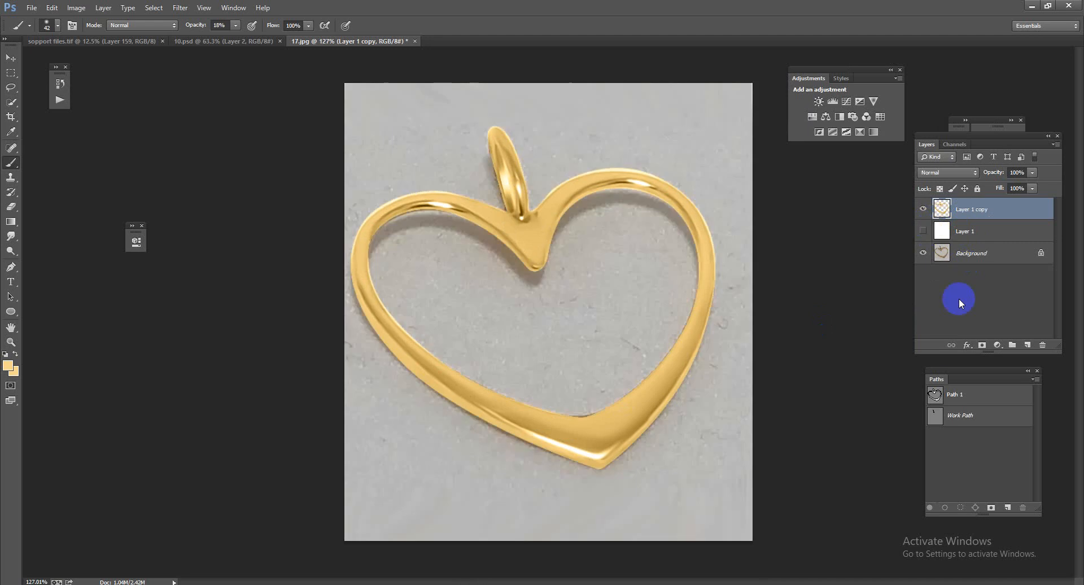
left_click(11, 266)
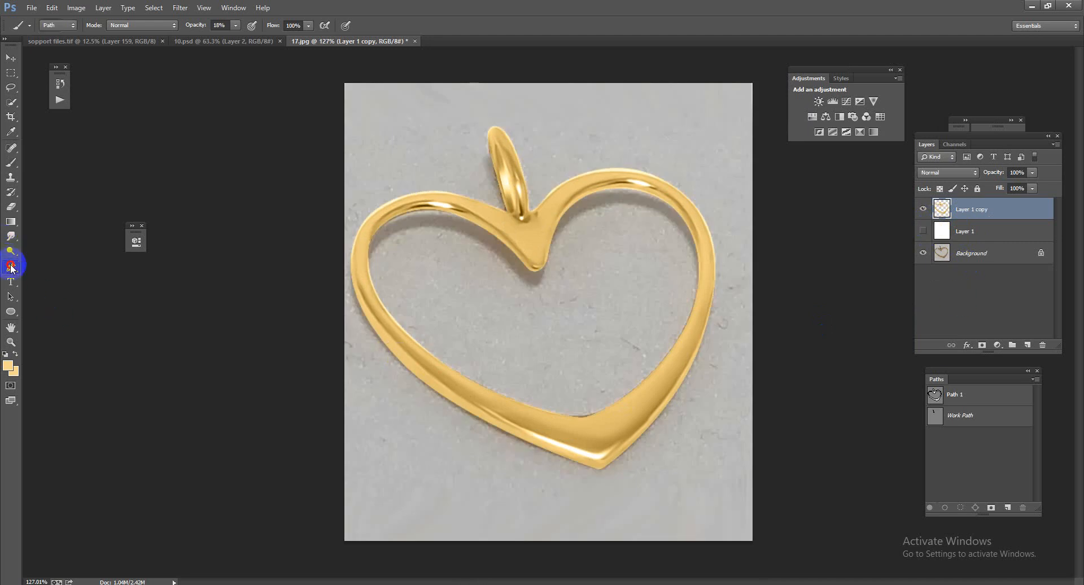
left_click(542, 283)
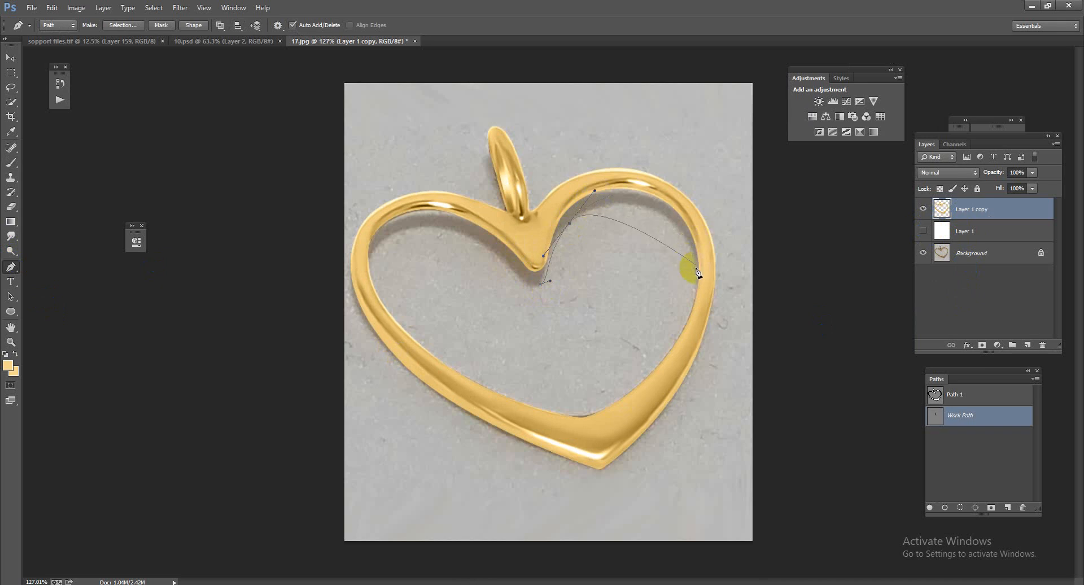
left_click_drag(699, 284, 708, 375)
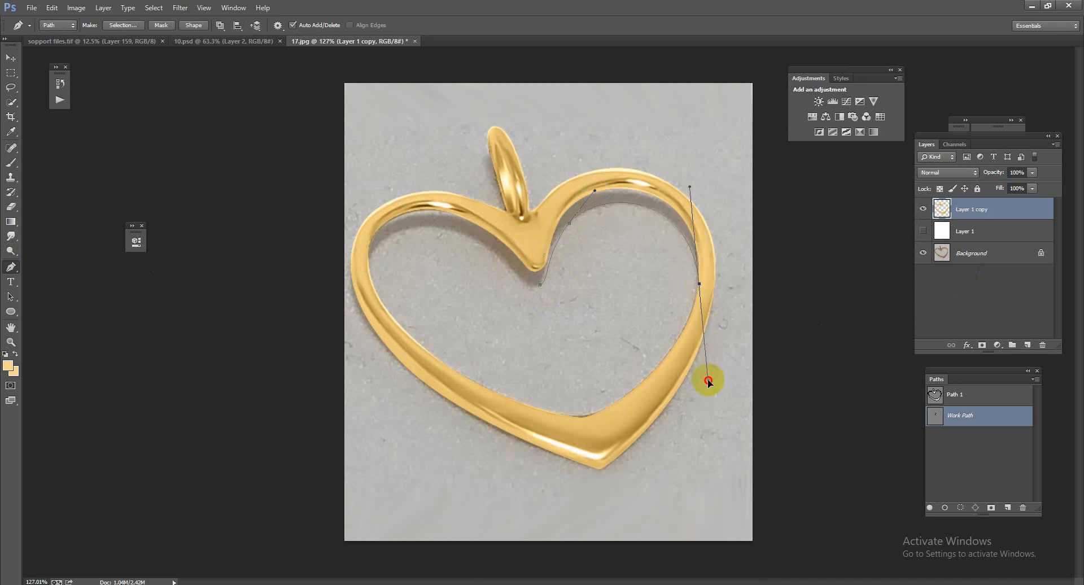
left_click(598, 465)
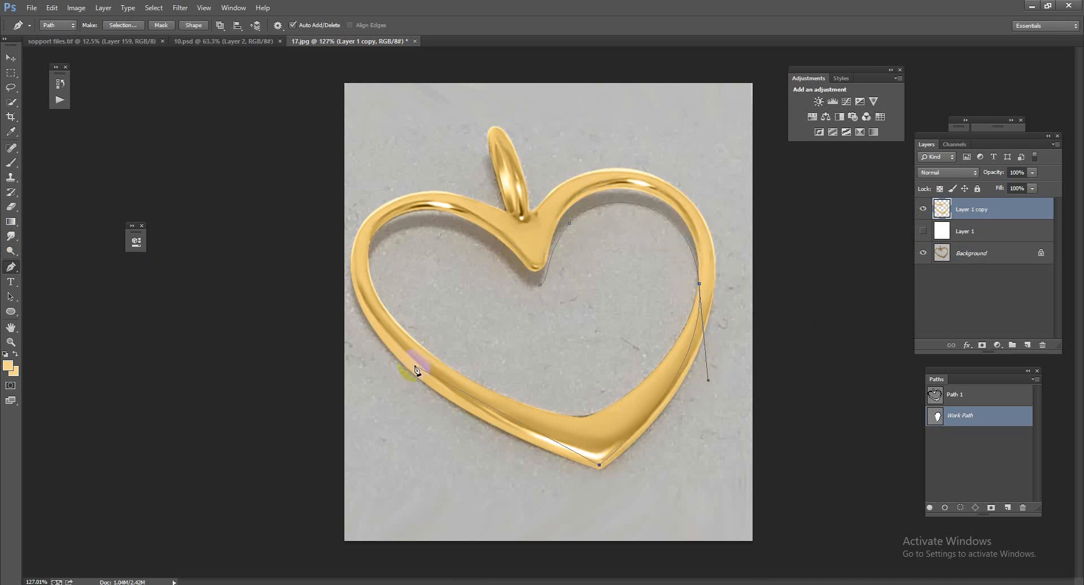
left_click_drag(379, 333, 347, 272)
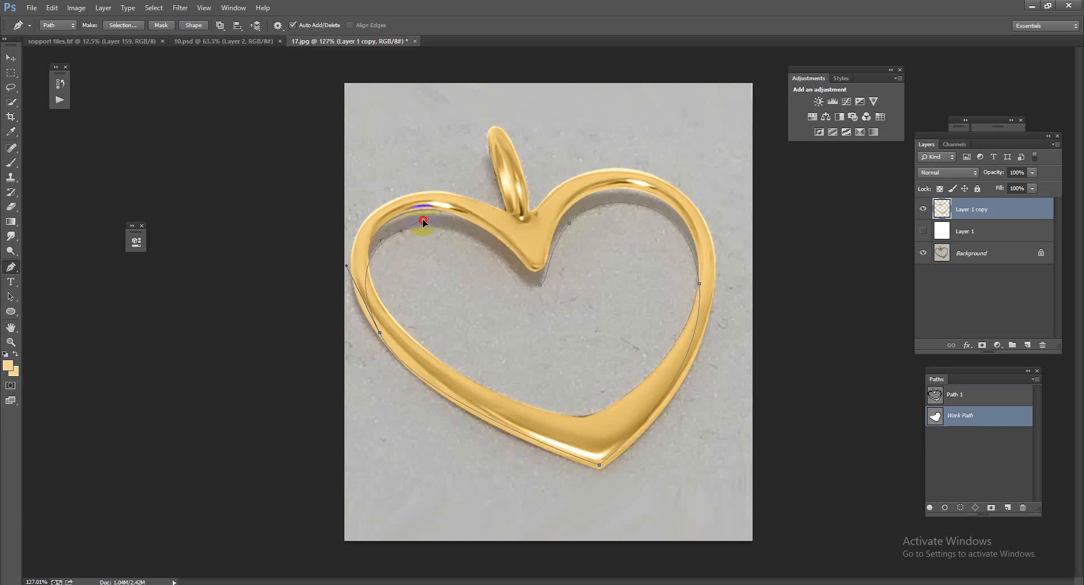
left_click_drag(422, 219, 422, 219)
left_click(516, 277)
Step: Add a second closed pen contour along the outer edge of the shadow around the heart and the bail
left_click_drag(673, 203, 745, 243)
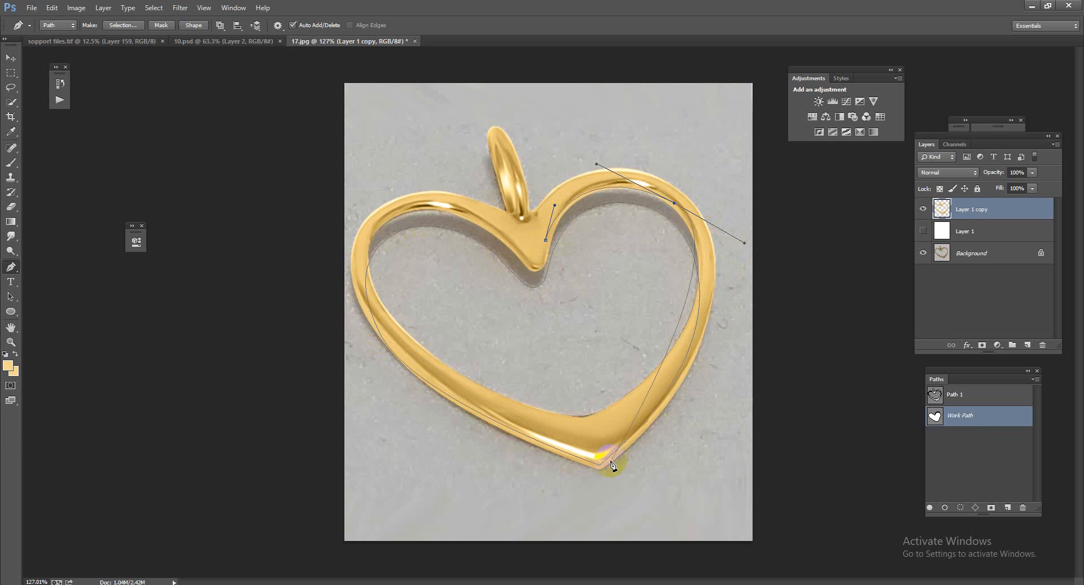
left_click_drag(659, 423, 612, 478)
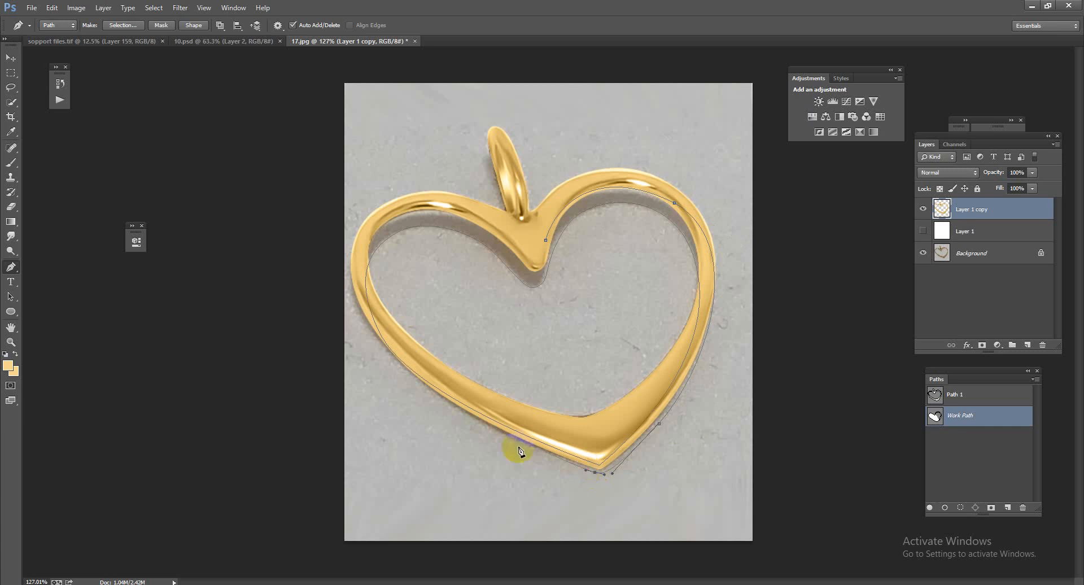
left_click_drag(399, 369, 344, 314)
left_click(365, 254)
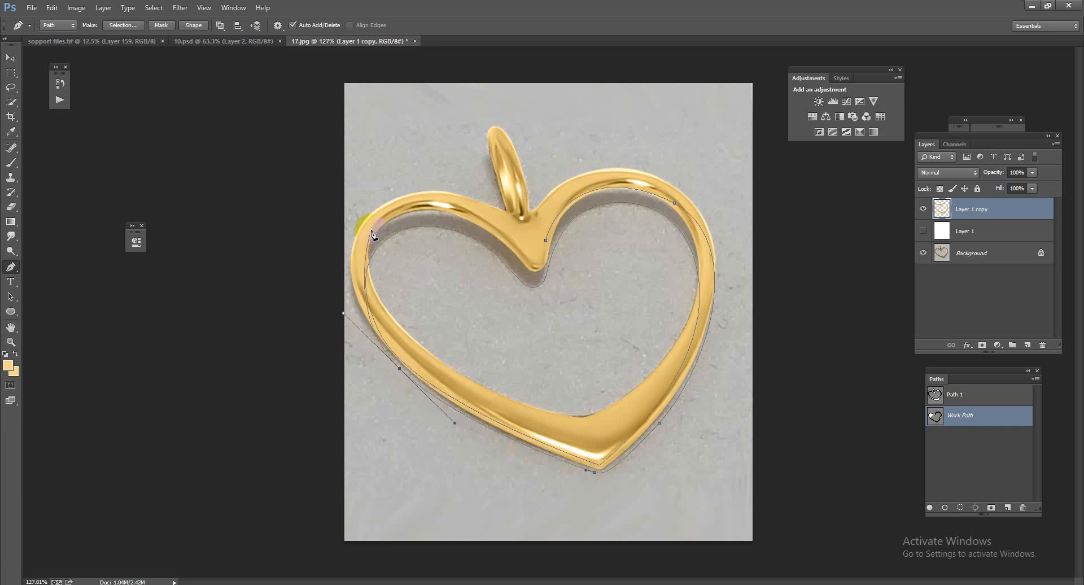
left_click_drag(372, 230, 403, 188)
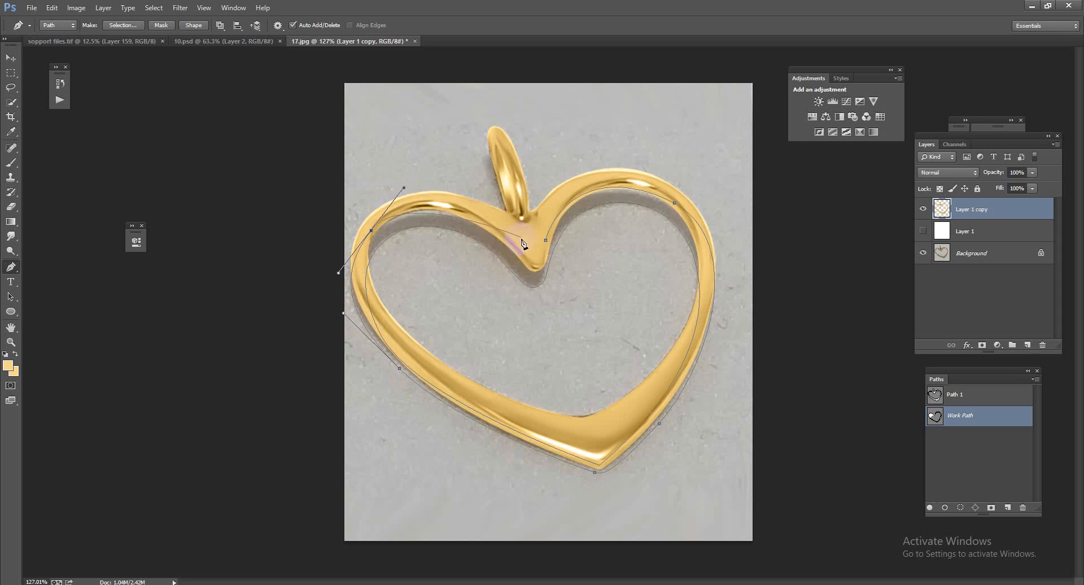
left_click_drag(526, 255, 562, 289)
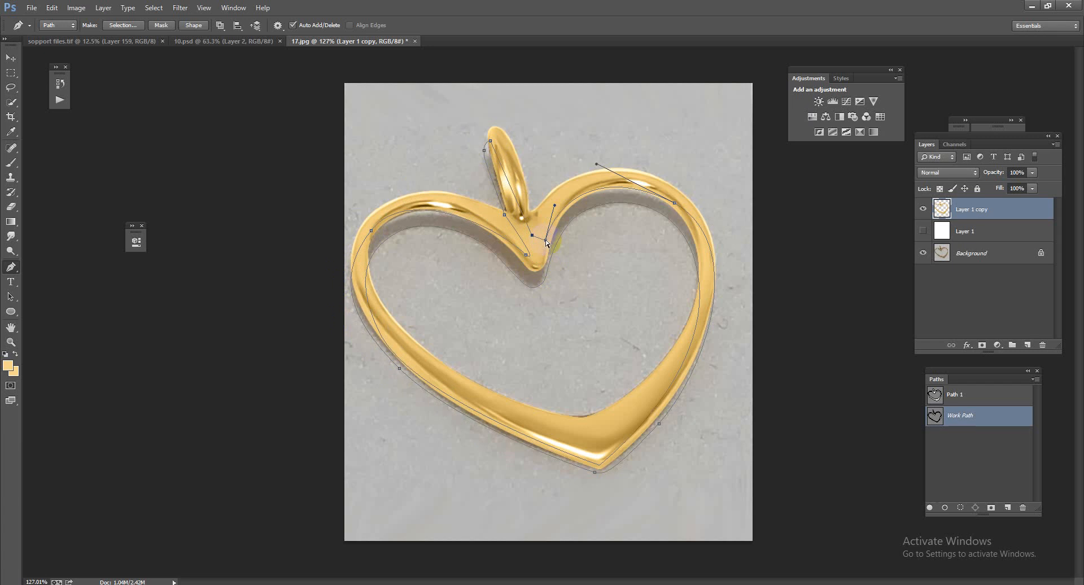
Step: Convert the shadow path to a selection and feather it by 10 pixels
key("ctrl+Return")
key("shift+F6")
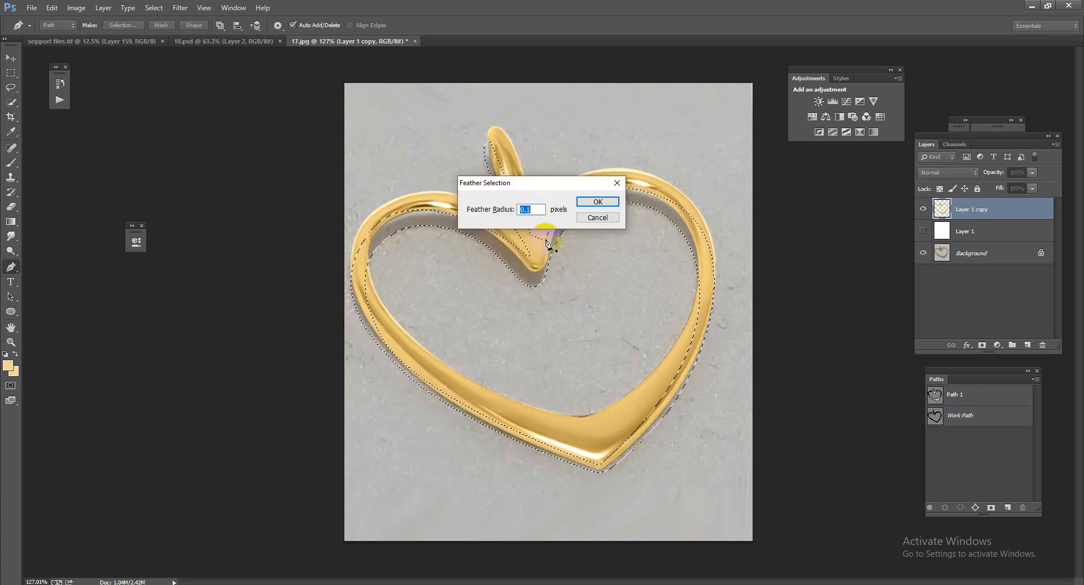
type("10")
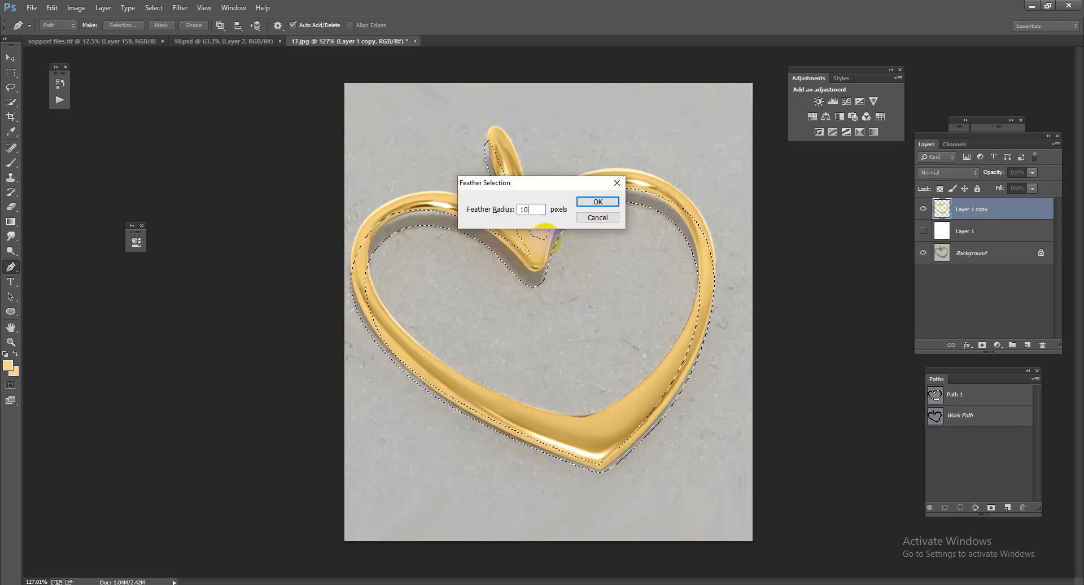
key("Return")
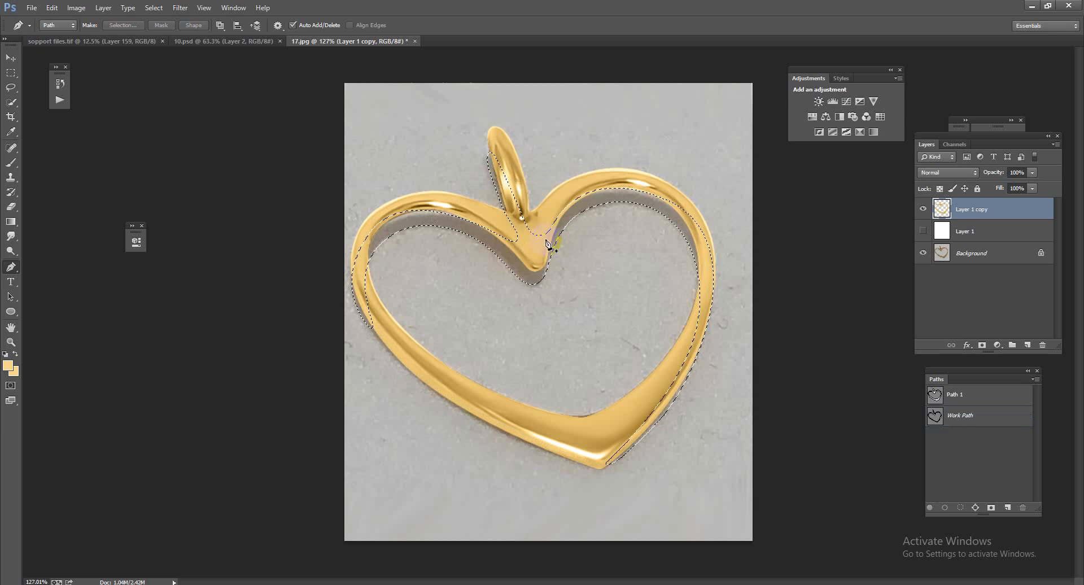
Step: Copy the selected shadow from Background to a new layer, show Layer 1, and place the shadow layer directly above it
left_click(984, 252)
key("ctrl+j")
left_click(923, 231)
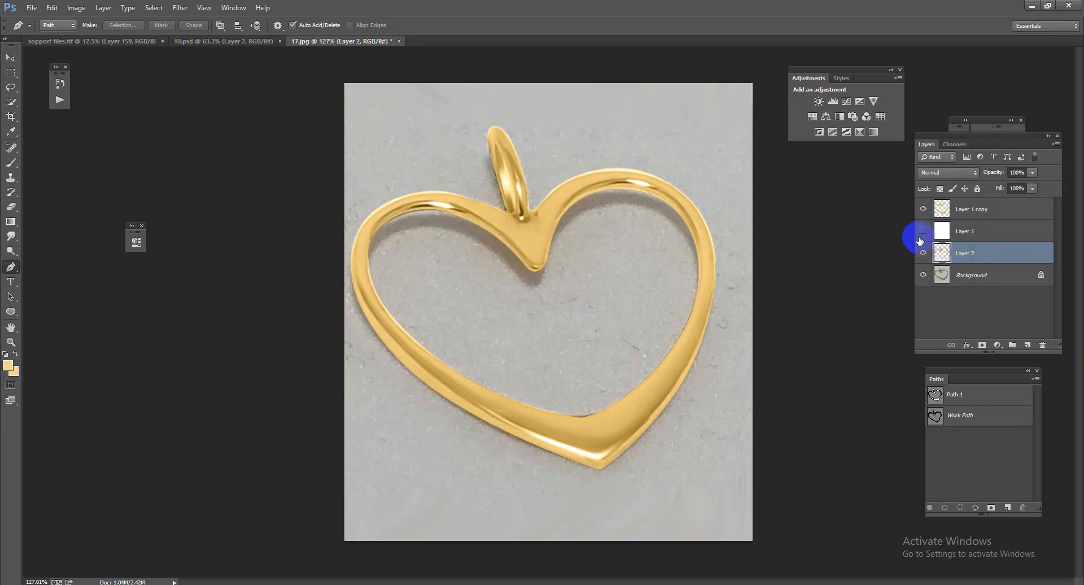
left_click_drag(962, 248, 963, 229)
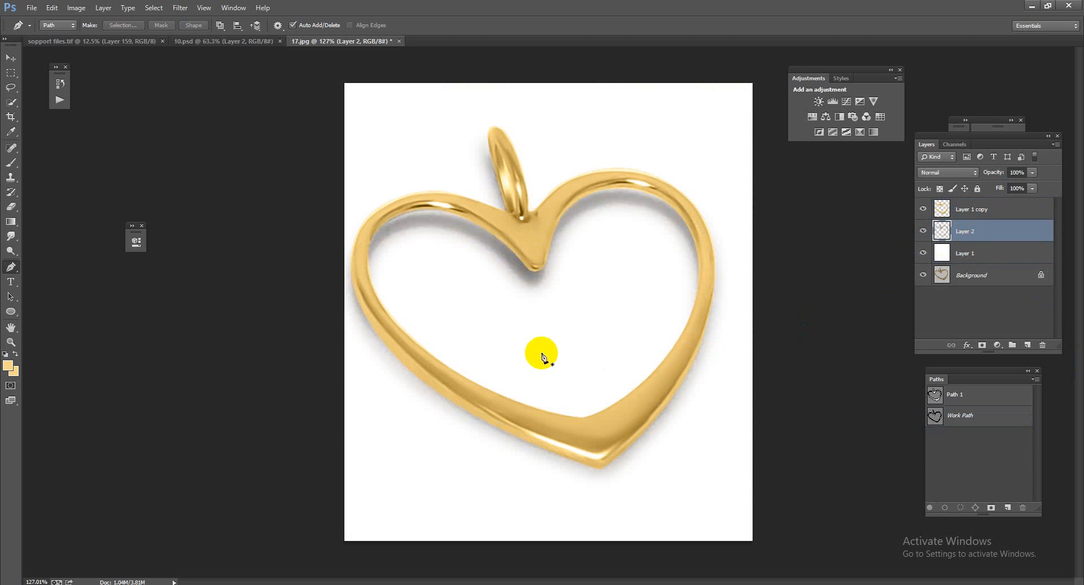
Step: Apply a Gaussian Blur with a radius of 2.7 pixels to the shadow on Layer 2
left_click(182, 7)
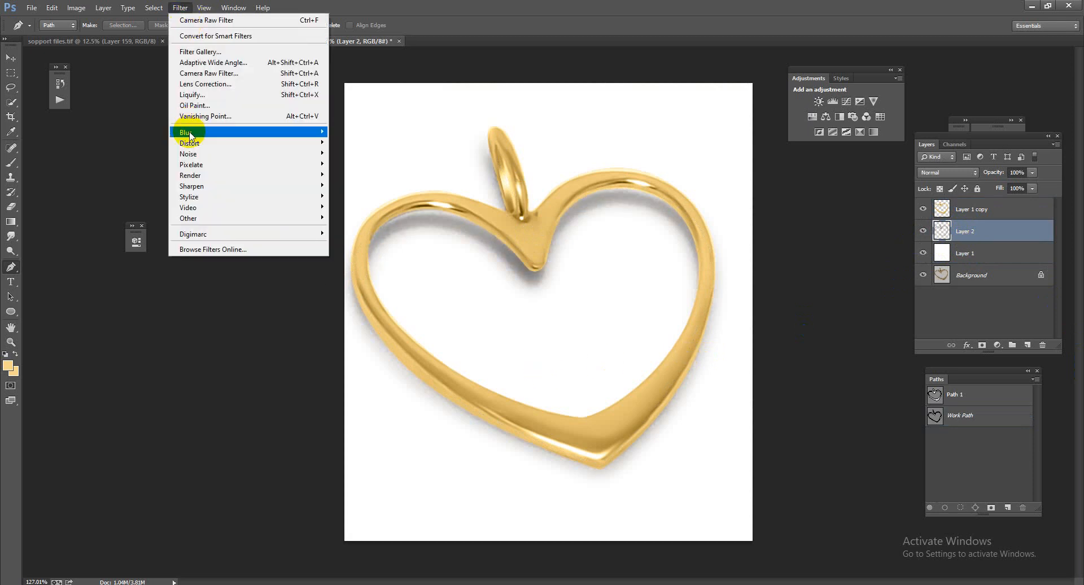
mouse_move(181, 132)
left_click(364, 211)
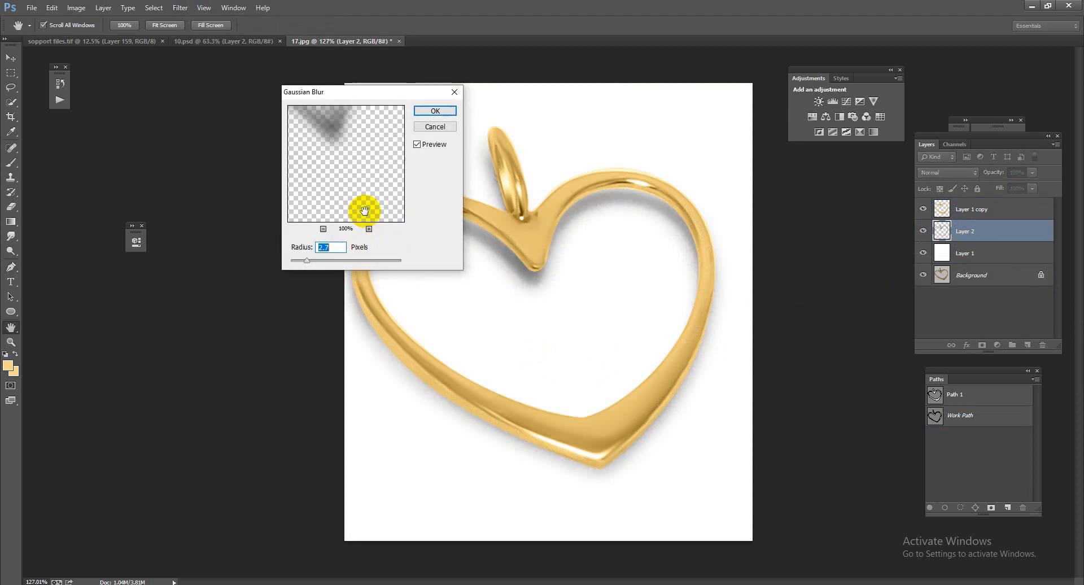
left_click(434, 111)
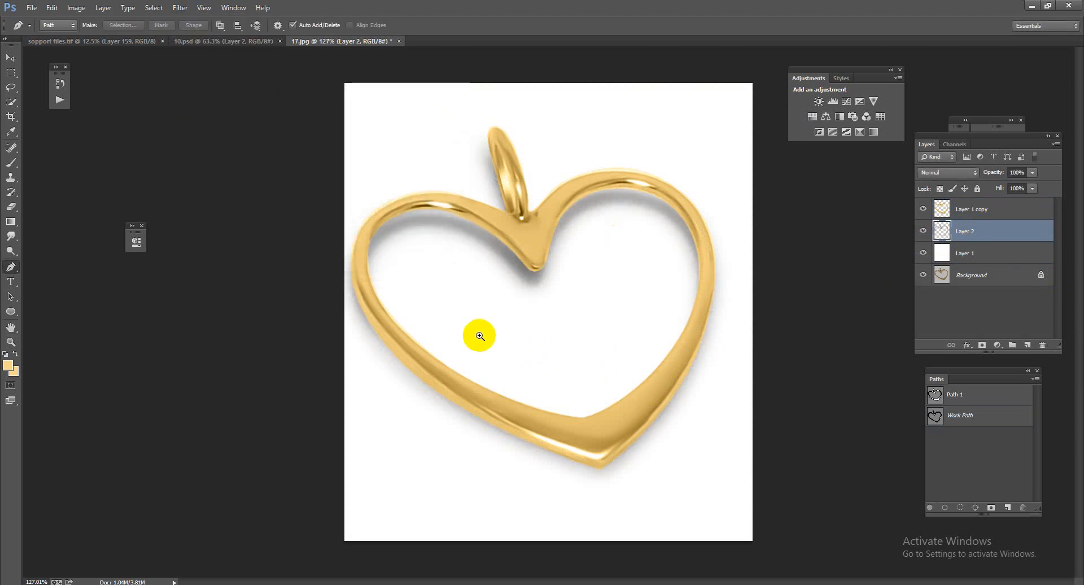
Step: Lower the fill of shadow layer Layer 2 to slightly below 85%, select Layer 1 copy, and compare the retouch with the original Background
left_click_drag(480, 336, 622, 392)
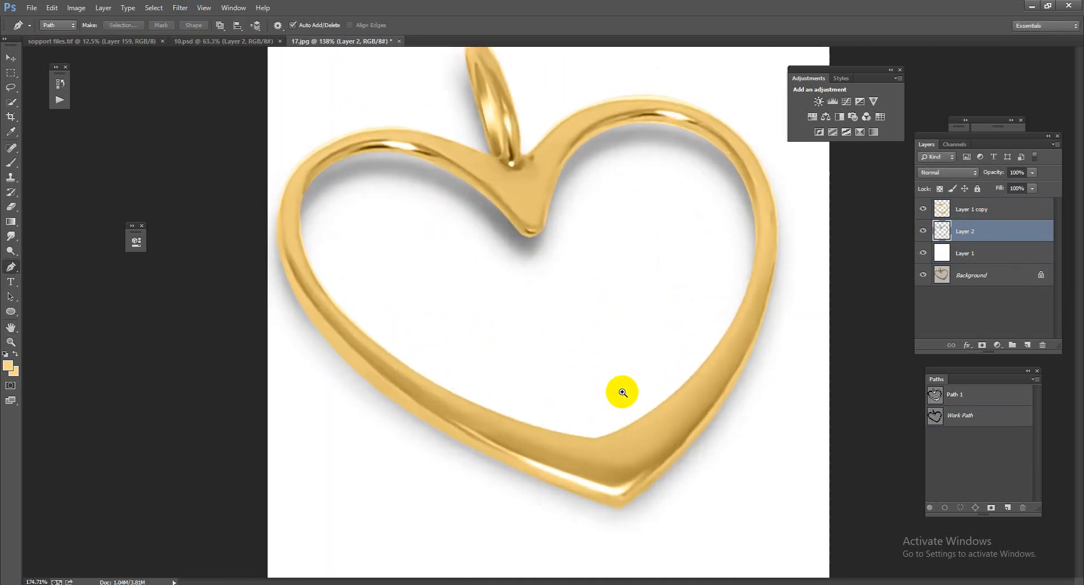
left_click(922, 274, "alt")
left_click(922, 274, "alt")
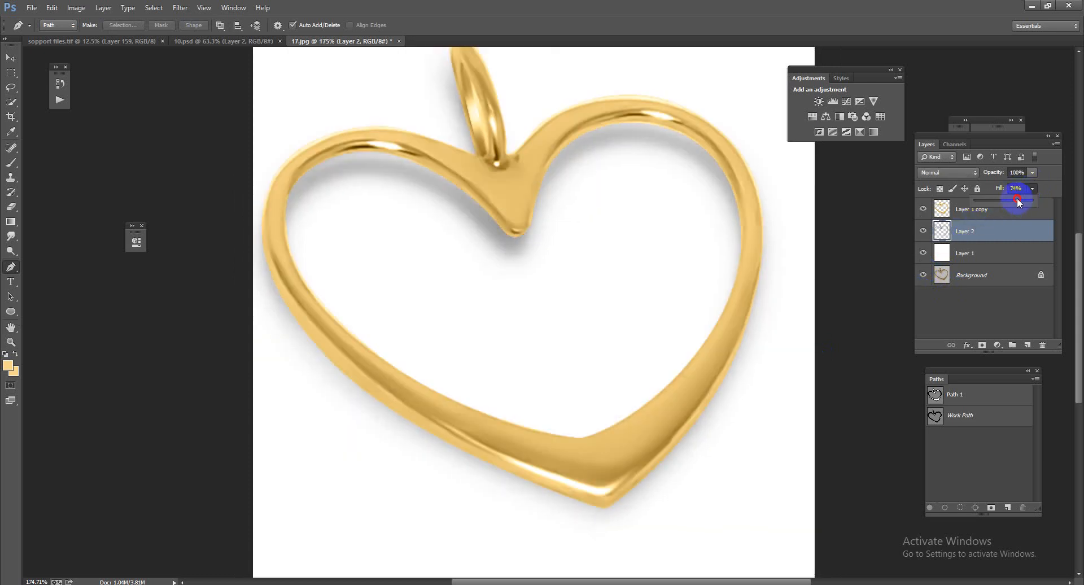
left_click_drag(1018, 197, 1026, 199)
left_click_drag(586, 306, 606, 327)
left_click(1032, 189)
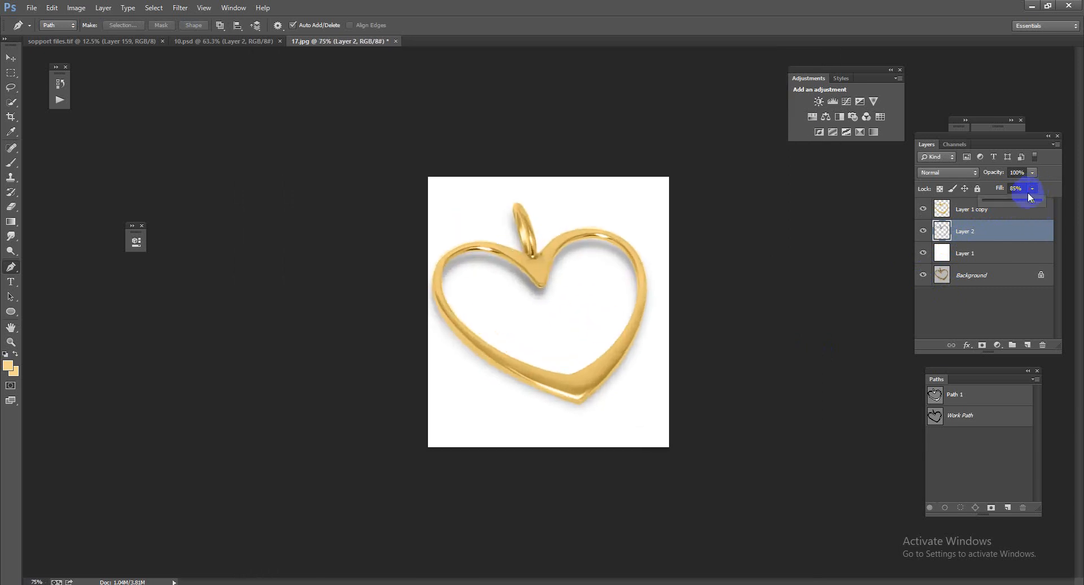
left_click_drag(1033, 200, 1028, 201)
left_click(968, 210)
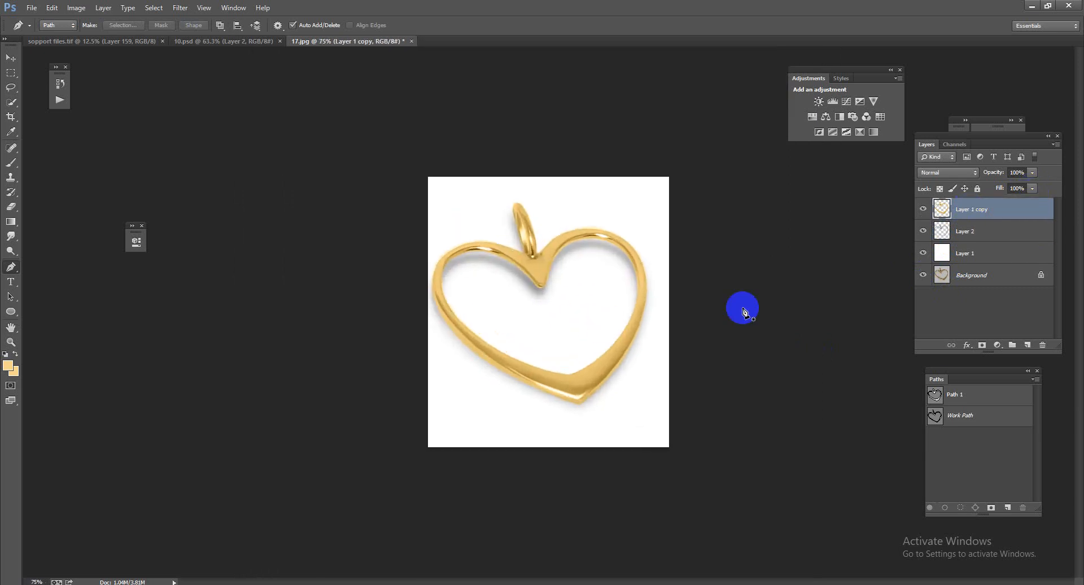
left_click(921, 277, "alt")
left_click(922, 278, "alt")
left_click(921, 278, "alt")
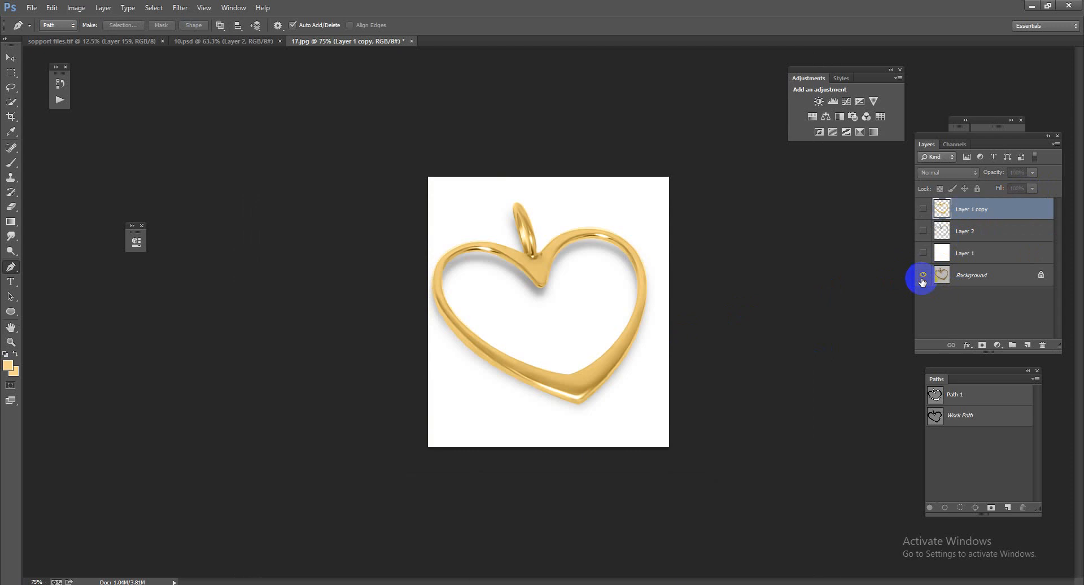
left_click(922, 279, "alt")
Step: Fill the outline of Layer 1 copy with the light gold on a new layer, blending it over the metal and merging it down
left_click_drag(564, 393, 664, 392)
left_click(944, 210, "ctrl")
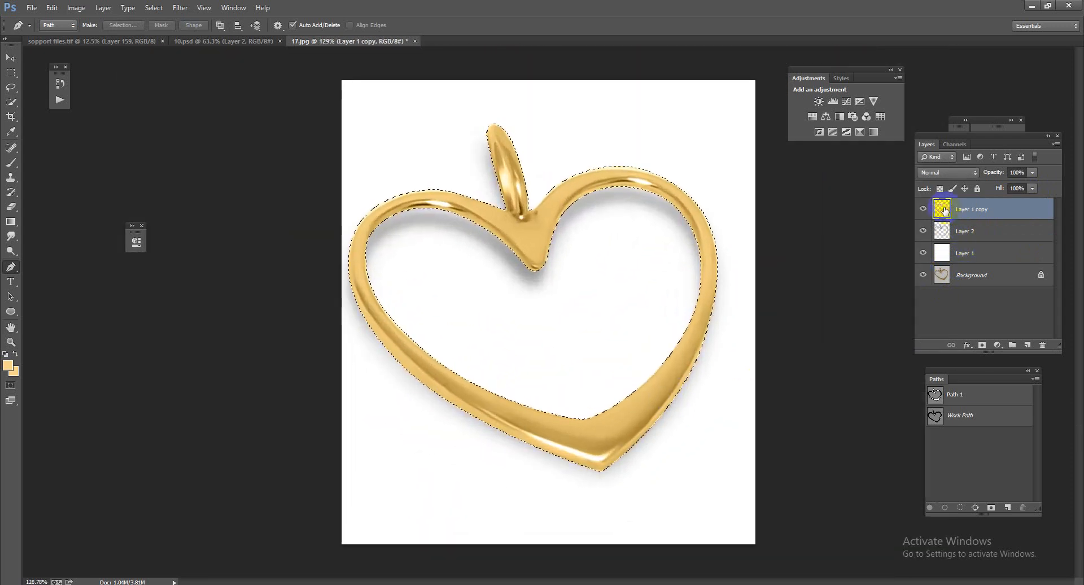
left_click(1027, 344)
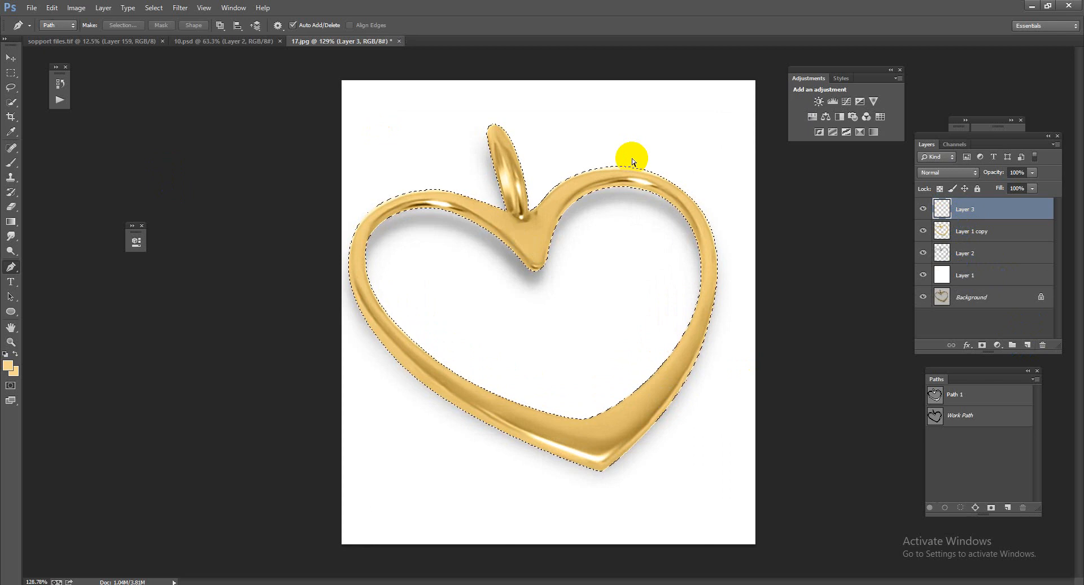
key("alt+BackSpace")
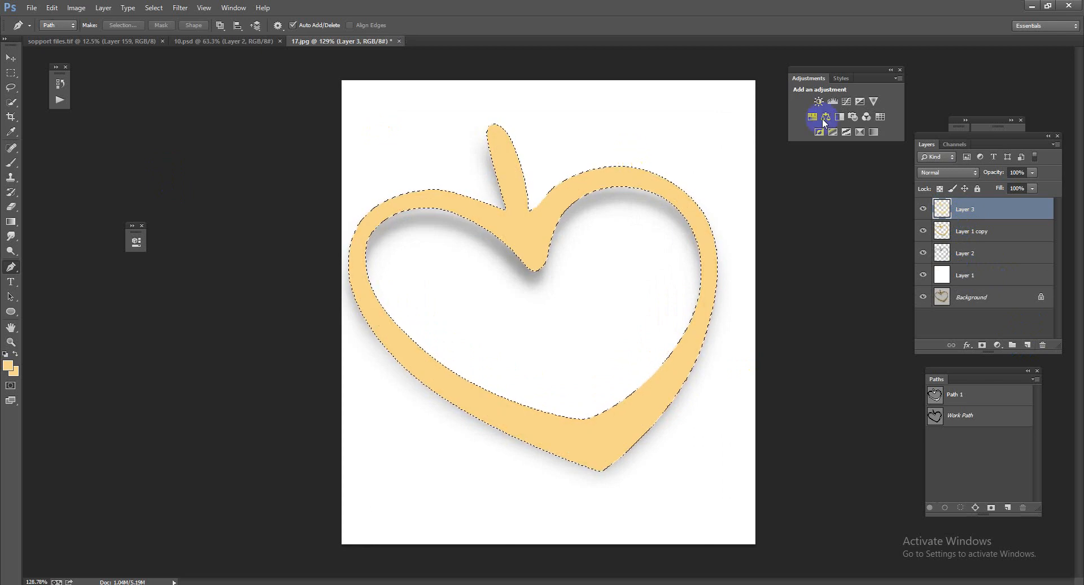
left_click(959, 172)
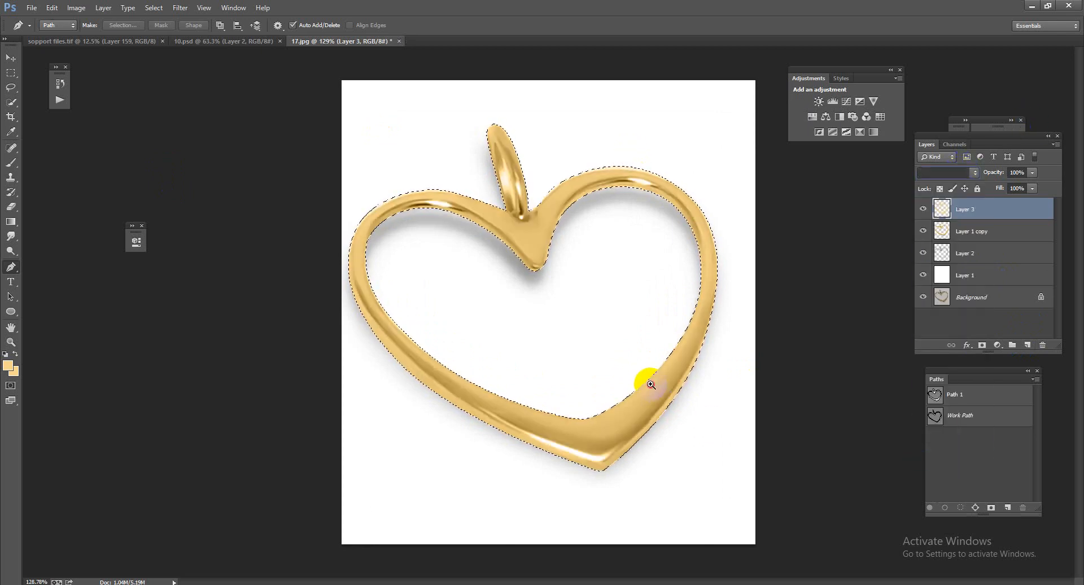
scroll(644, 378, "up", 3)
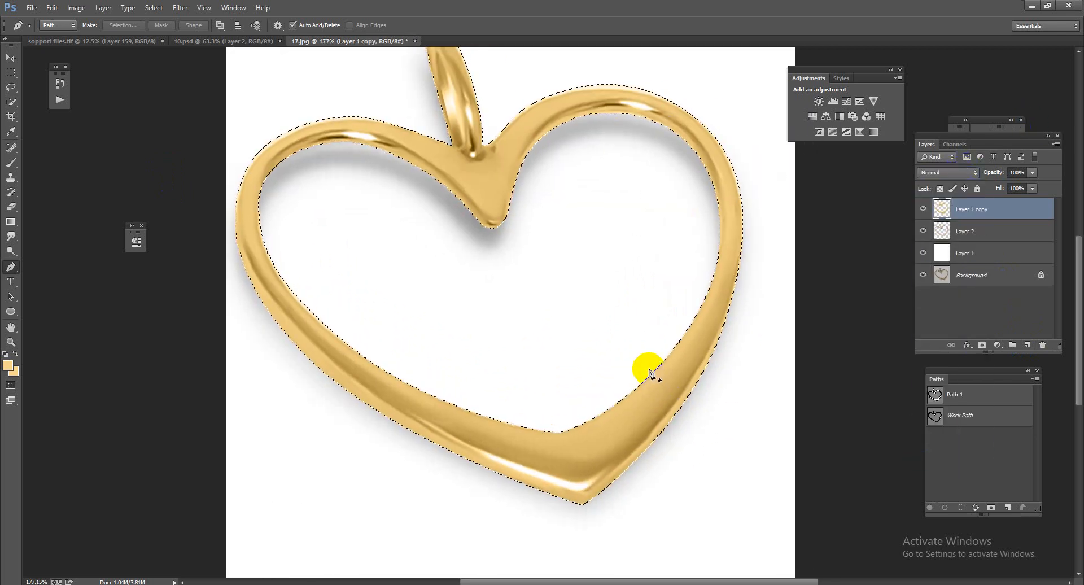
Step: Apply the Camera Raw filter with Clarity +15 to the pendant on Layer 1 copy
scroll(418, 304, "down", 3)
scroll(496, 364, "up", 1)
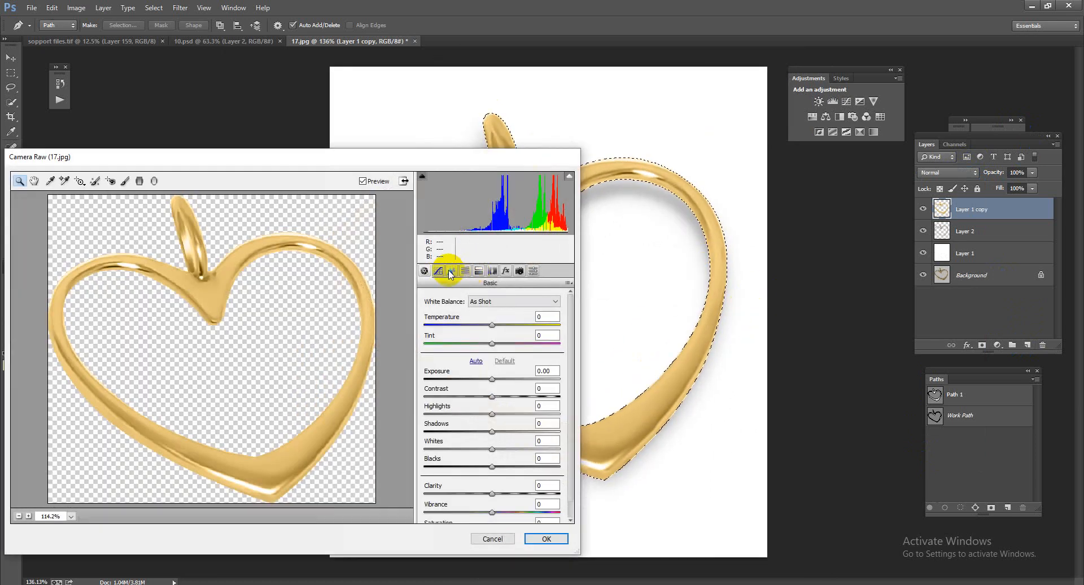
left_click(451, 270)
left_click(424, 270)
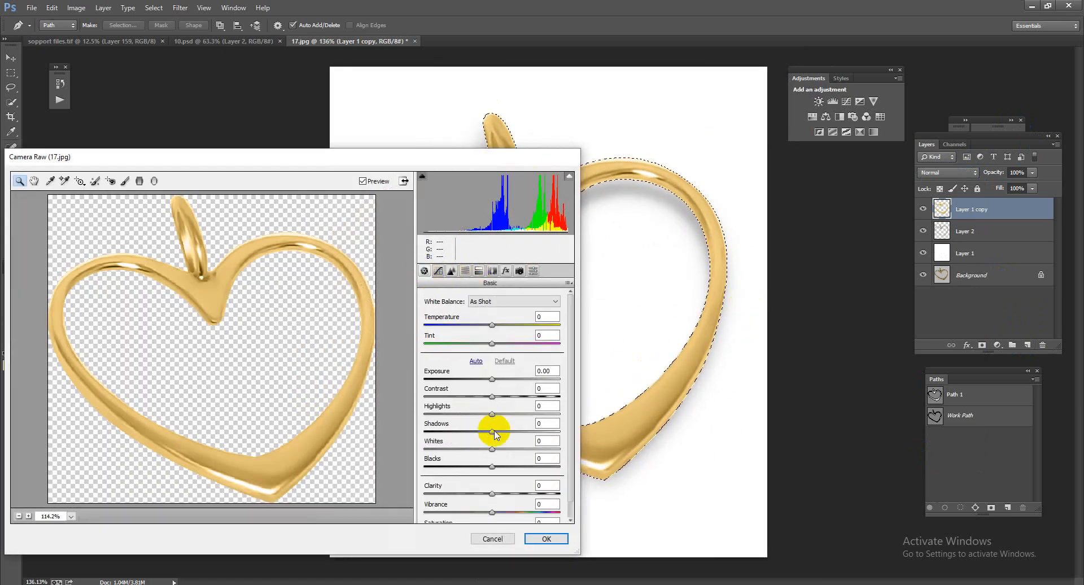
left_click_drag(503, 495, 502, 494)
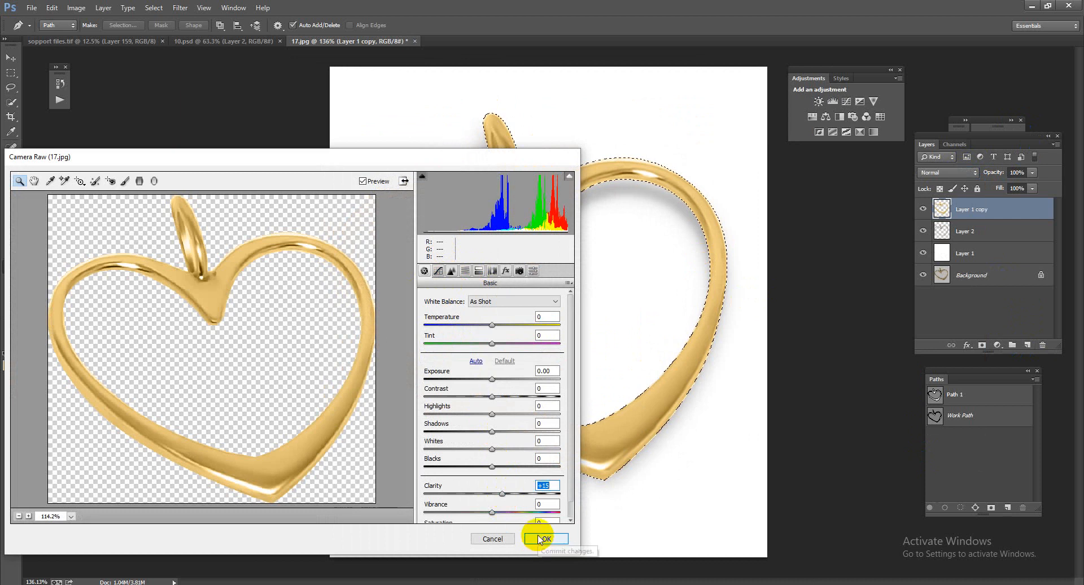
left_click(542, 539)
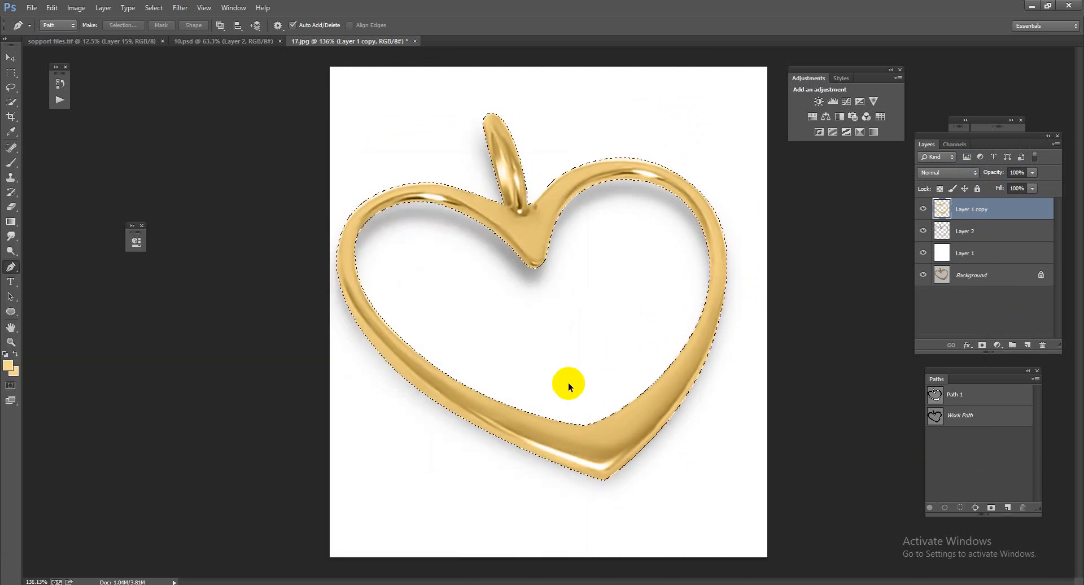
Step: Deselect the pendant outline and save the layered retouch as Photoshop file 17 in the orginal photos folder
key("ctrl+d")
left_click_drag(568, 384, 487, 340)
left_click_drag(589, 384, 604, 391)
key("ctrl+s")
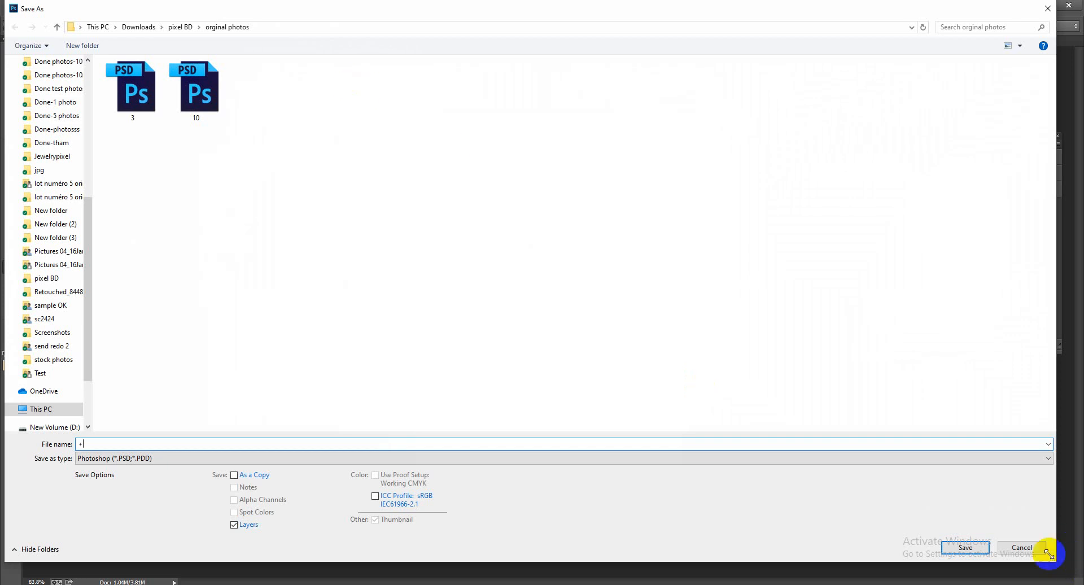
left_click(1021, 547)
key("ctrl+s")
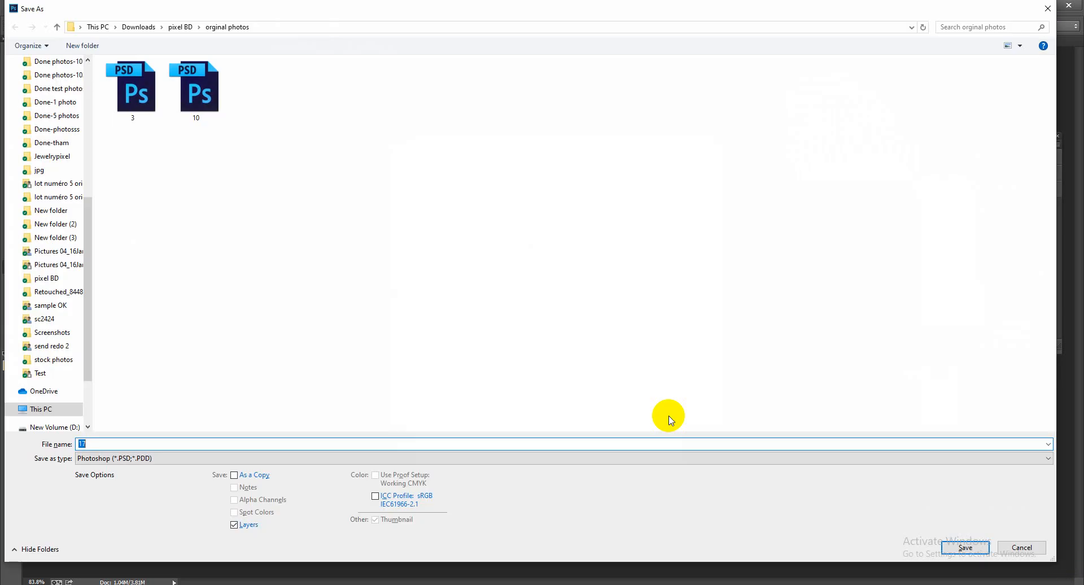
key("Return")
key("Return")
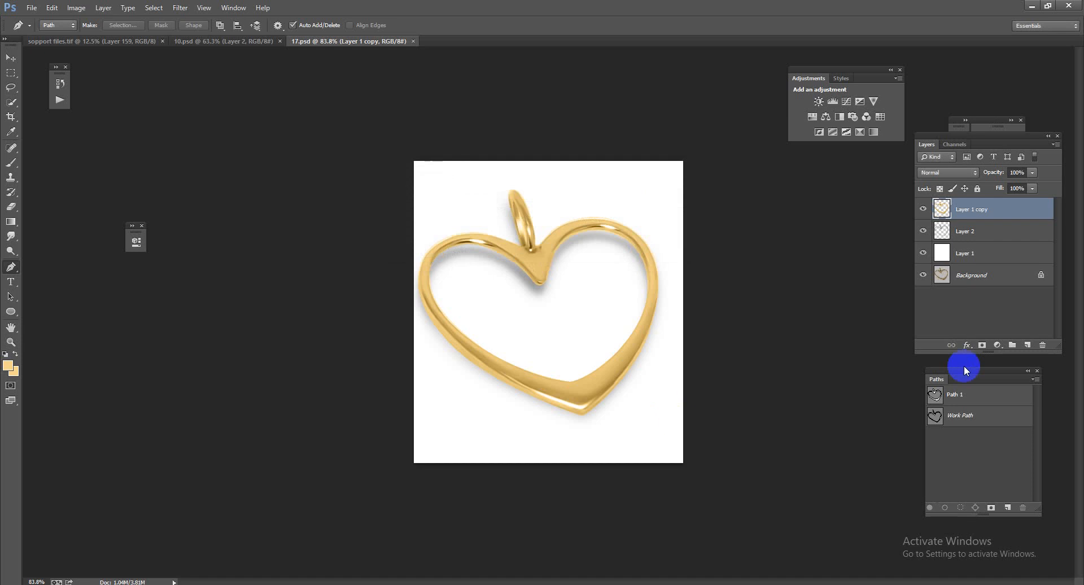
Step: Group Layer 1 copy, Layer 2 and Layer 1, and extend the canvas to the right to about double its width with the Crop tool
left_click(962, 260, "shift")
key("ctrl+g")
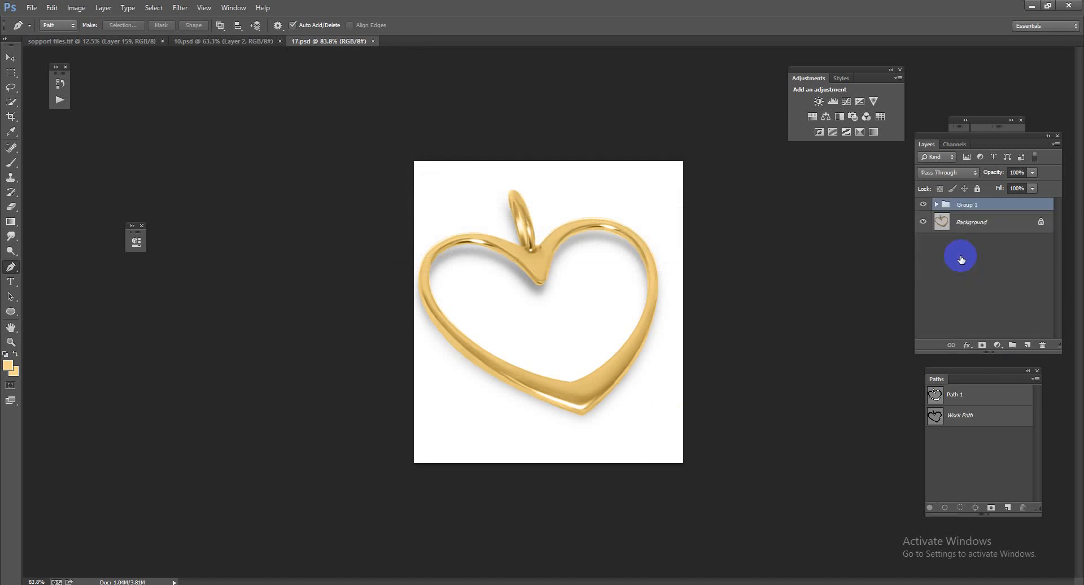
left_click(10, 117)
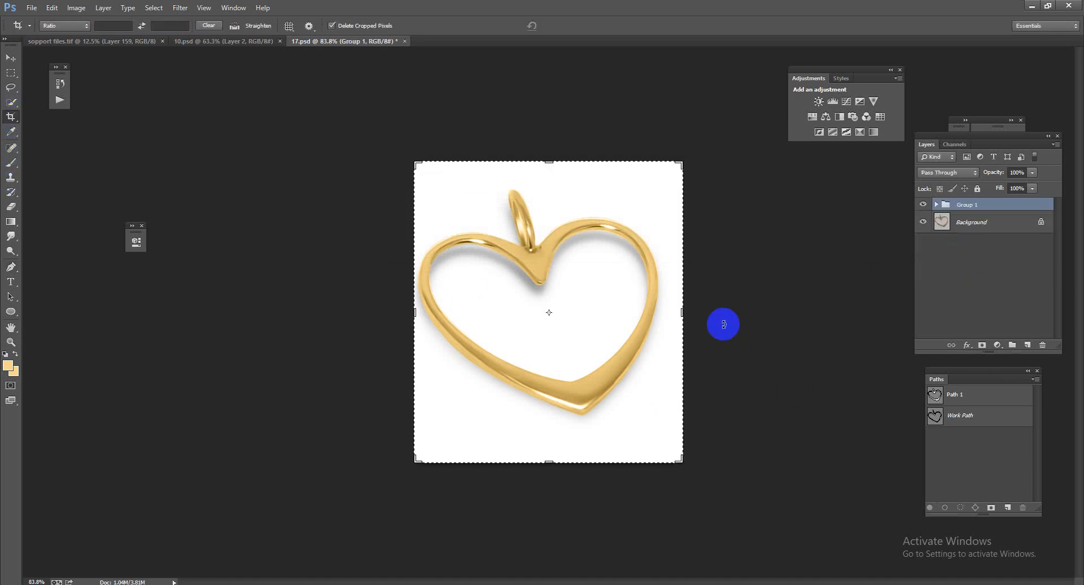
left_click_drag(683, 312, 821, 314)
key("Return")
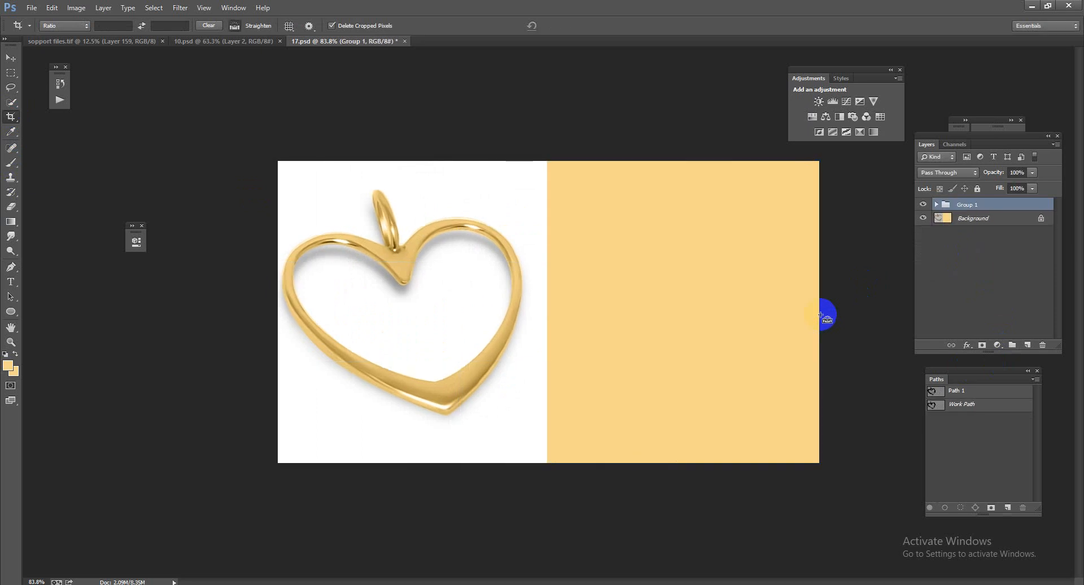
Step: Move Group 1 onto the empty right half of the canvas, beside the original pendant photo
key("ctrl+t")
mouse_move(521, 345)
left_mouse_down()
mouse_move(805, 337)
mouse_move(789, 339)
mouse_move(794, 349)
left_mouse_up()
key("Return")
Step: Crop the leftover gold-coloured strip off the canvas's right edge
key("c")
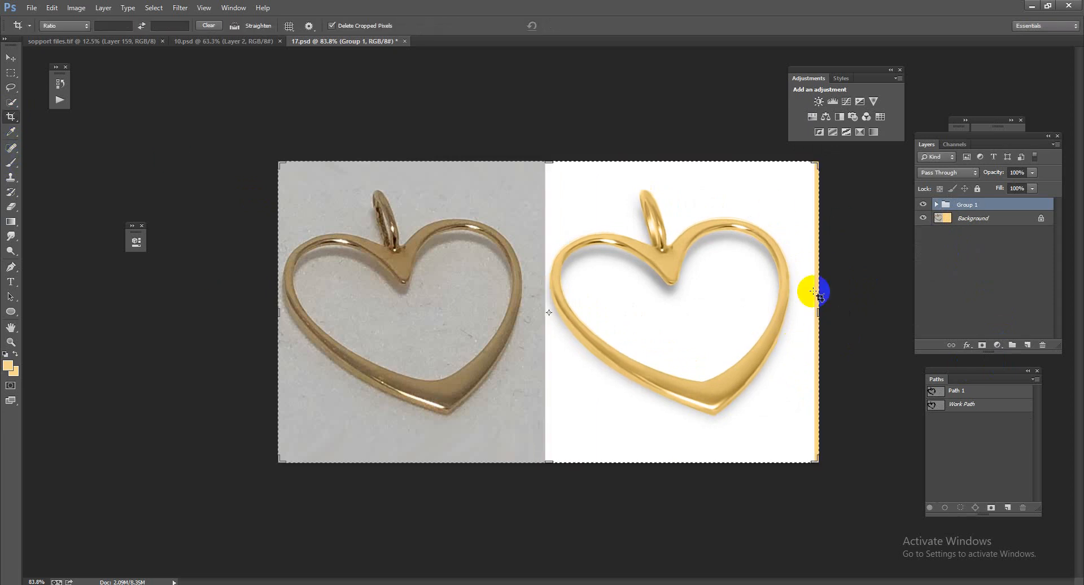
left_click_drag(816, 309, 811, 313)
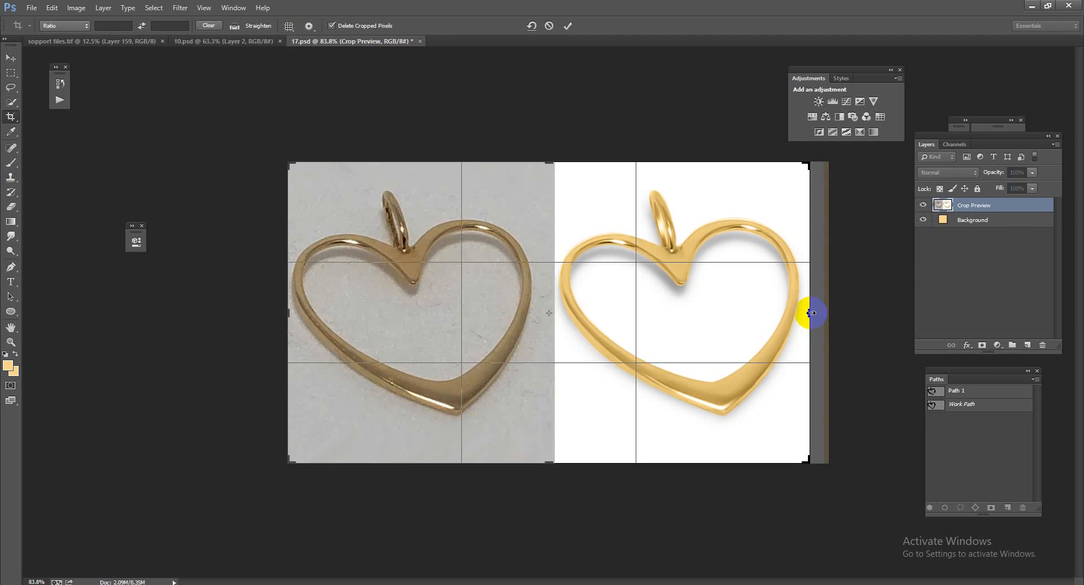
key("Return")
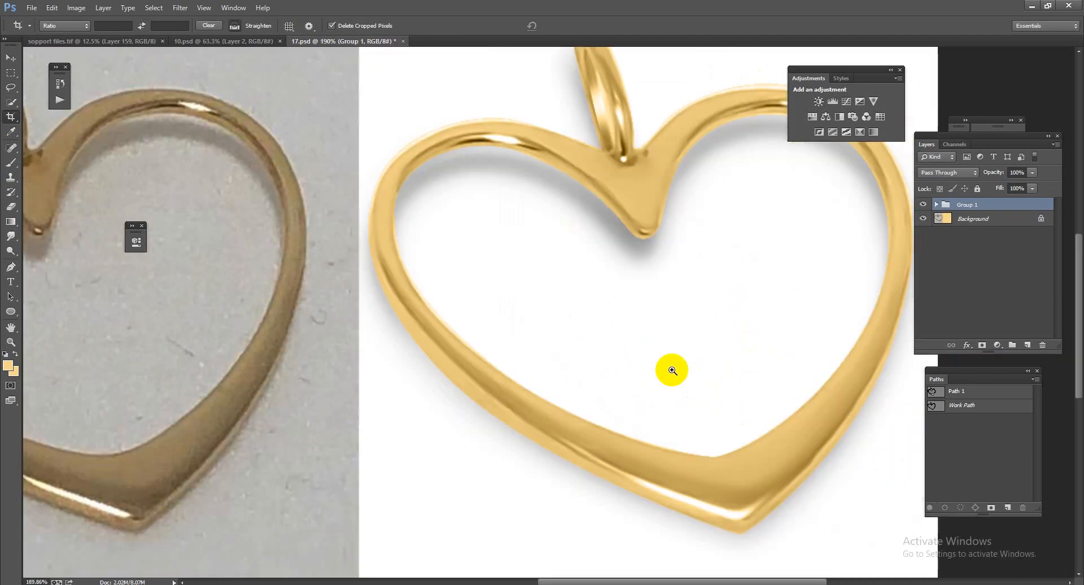